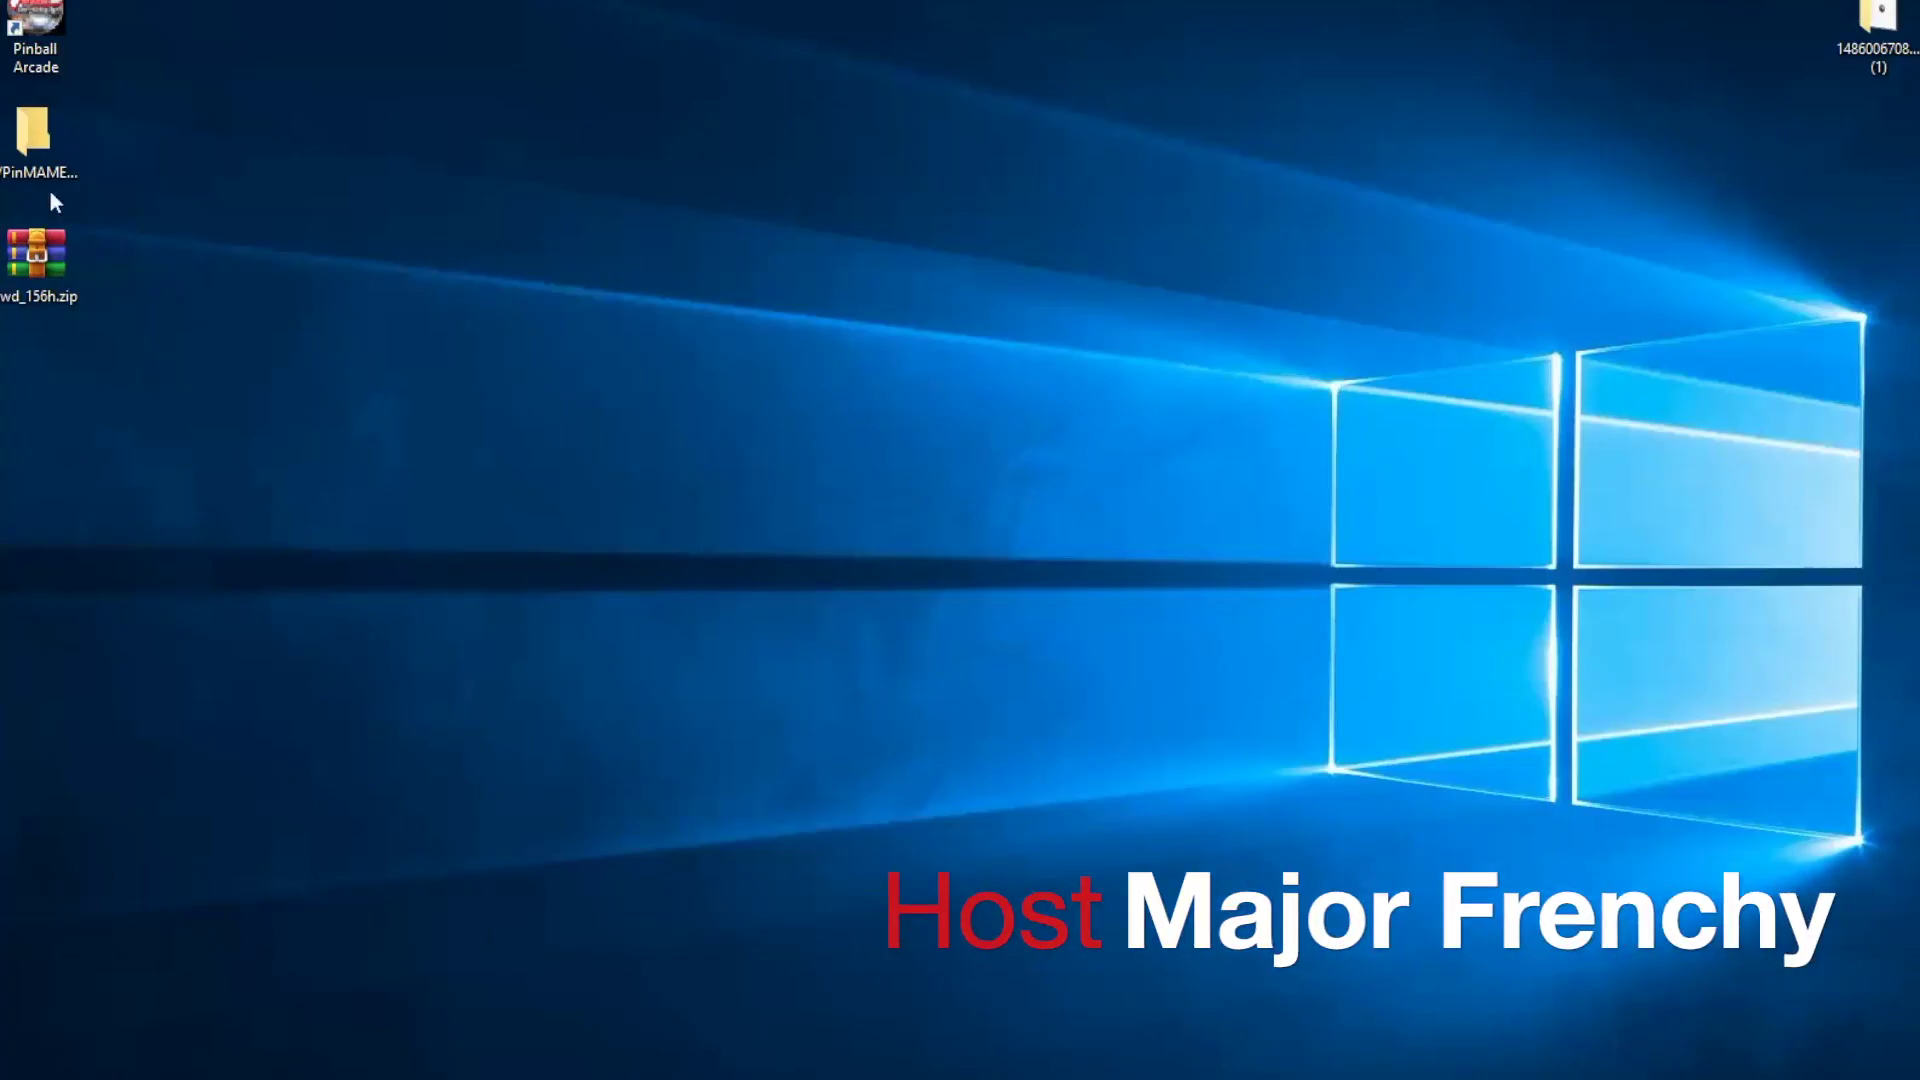
Step: Launch VPinballX.exe from the C:\pinball\Visual Pinball folder
double_click(33, 135)
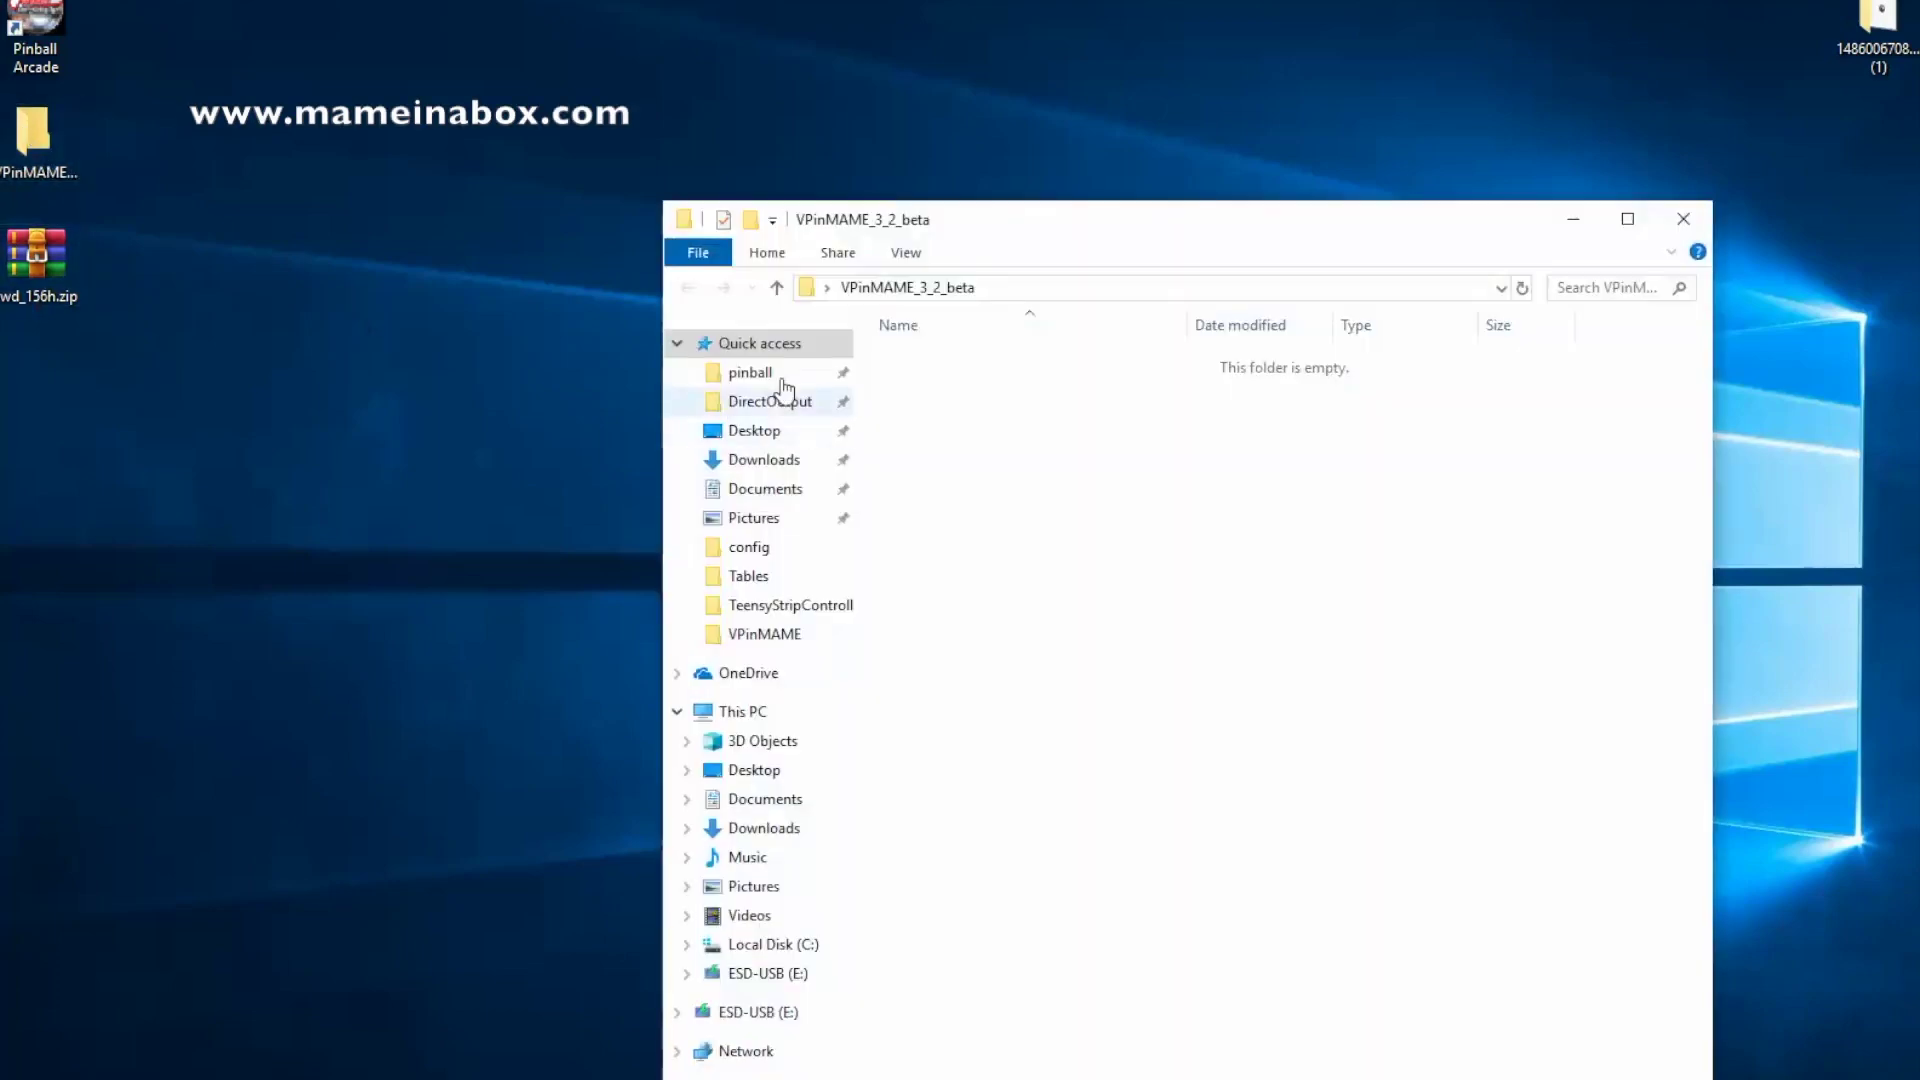
left_click(783, 378)
double_click(982, 385)
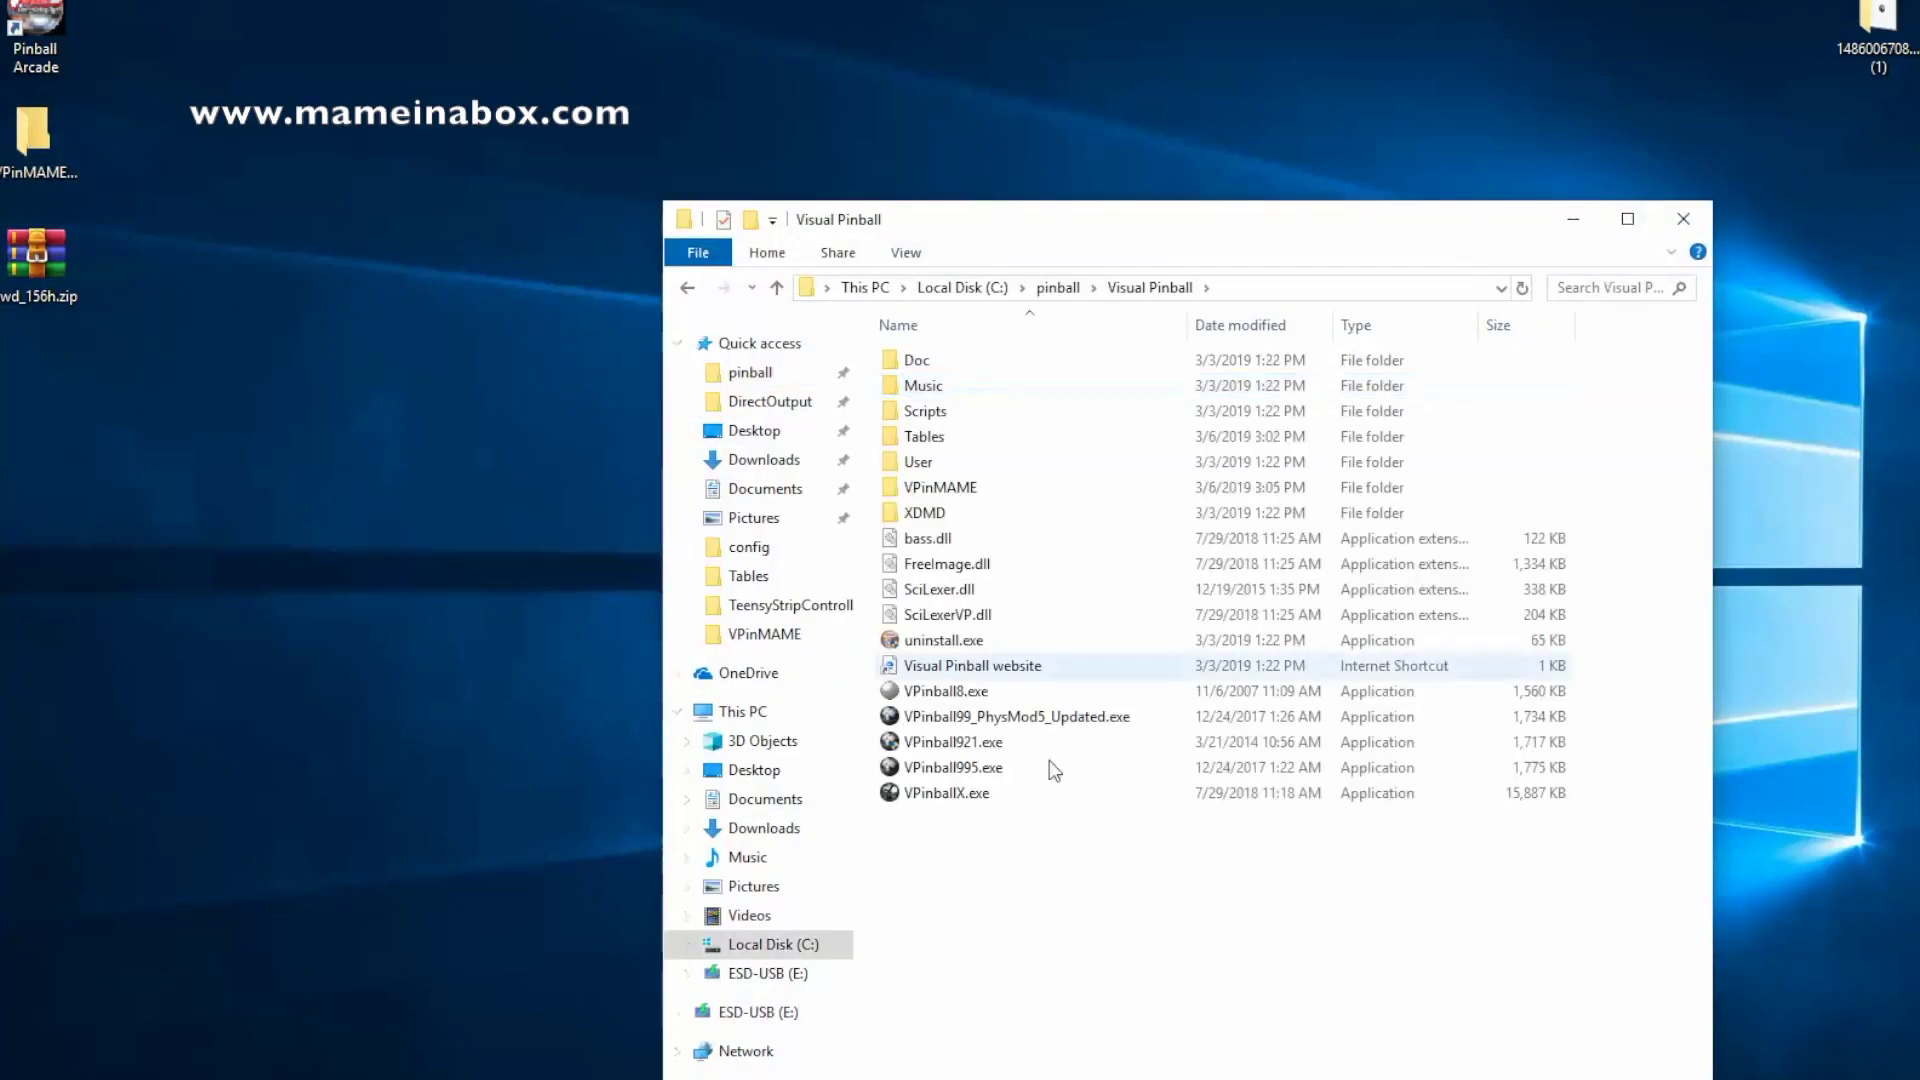
double_click(947, 793)
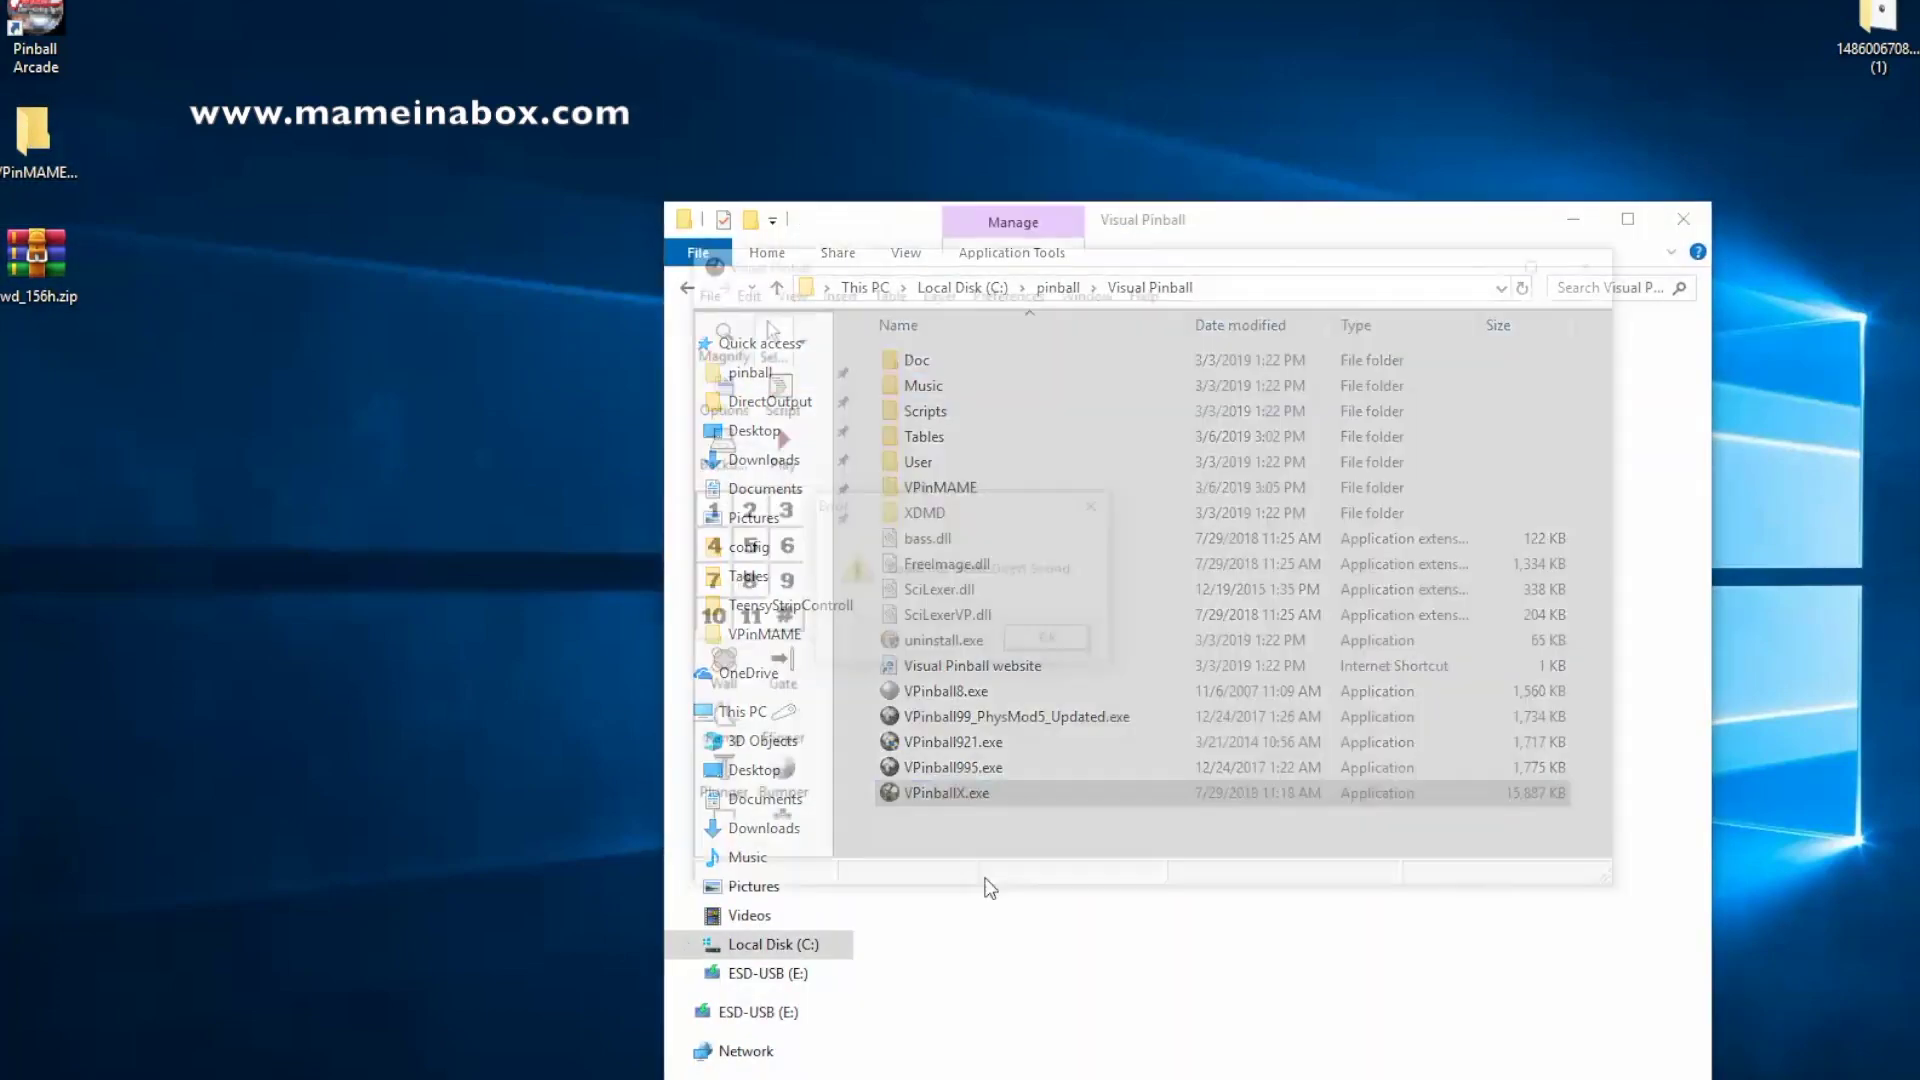
Step: Dismiss the startup error and load the table The Walking Dead_VP10_LEMOD_REDUX.vpx
left_click(1040, 645)
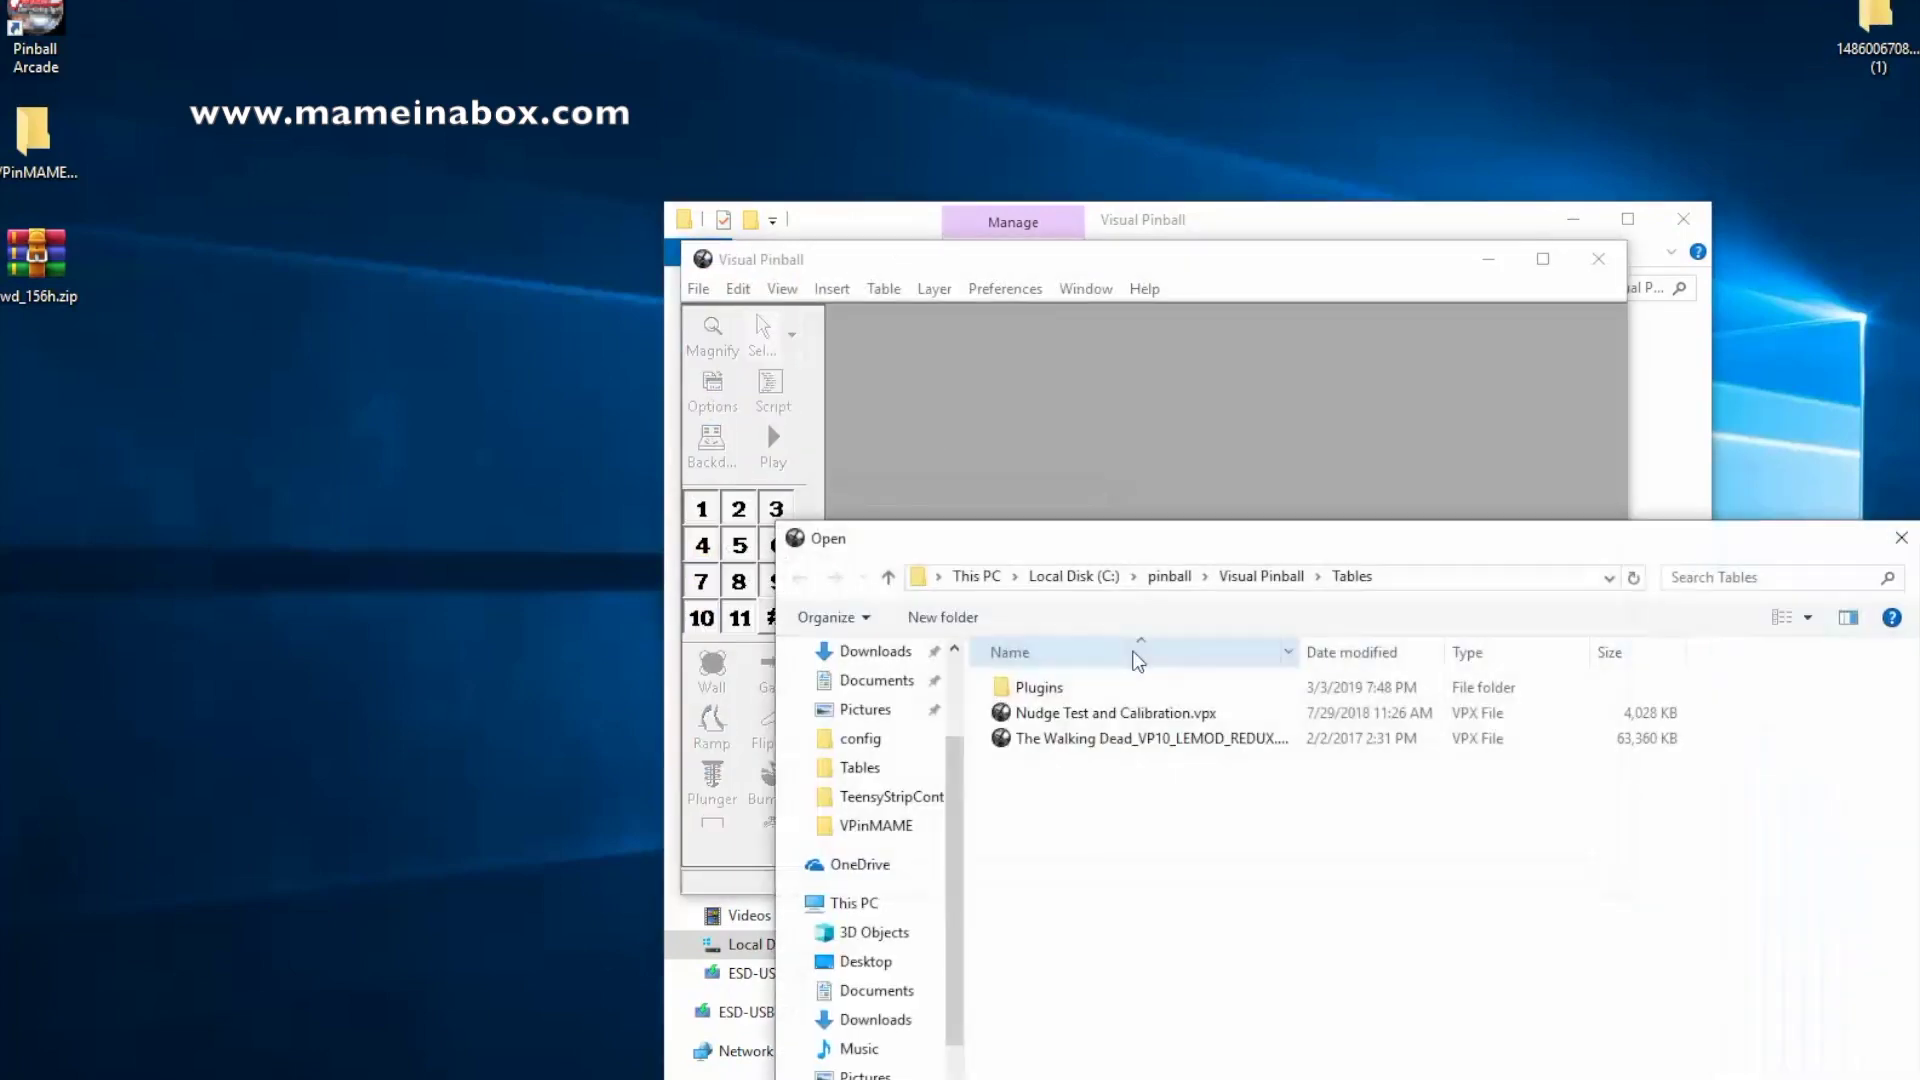
left_click(1060, 739)
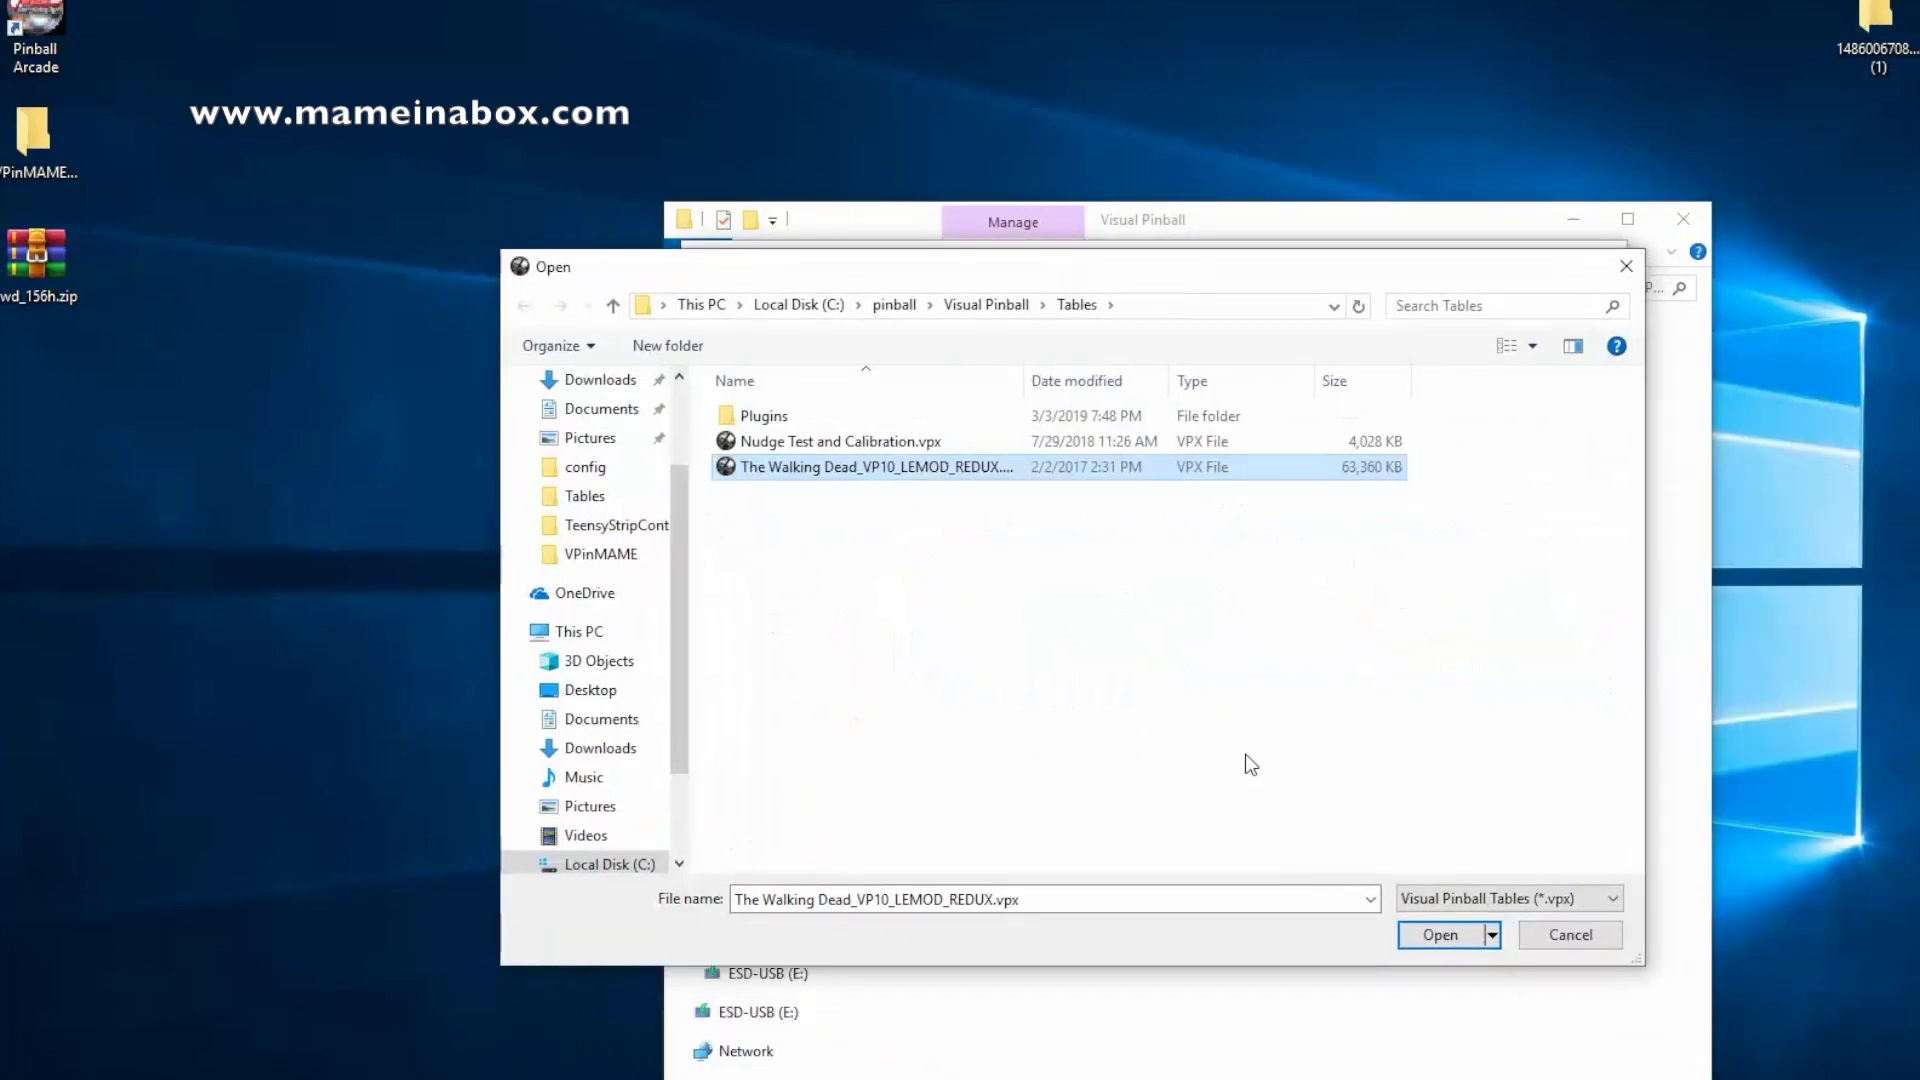
left_click(1426, 924)
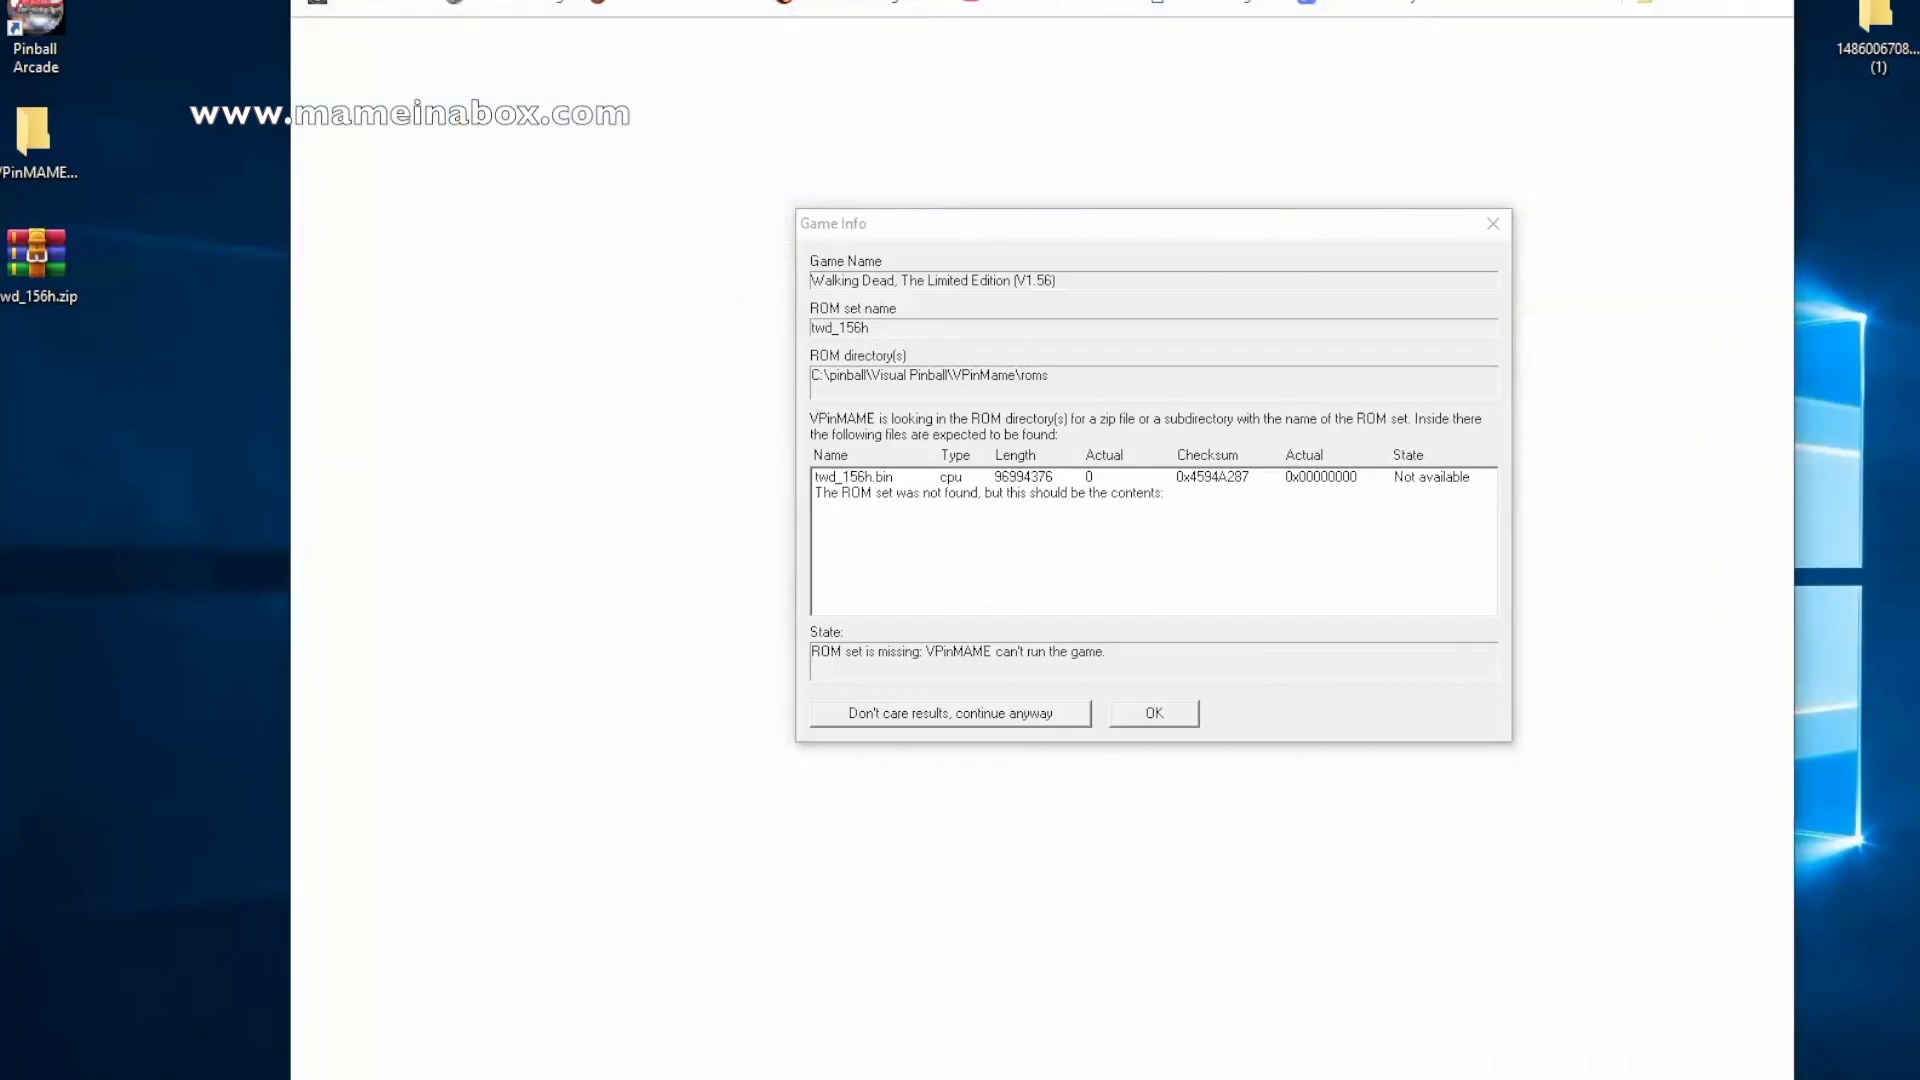
Step: Position the browser window below the Game Info dialog and run a Google search for tws_156h
left_click_drag(1217, 5, 1141, 764)
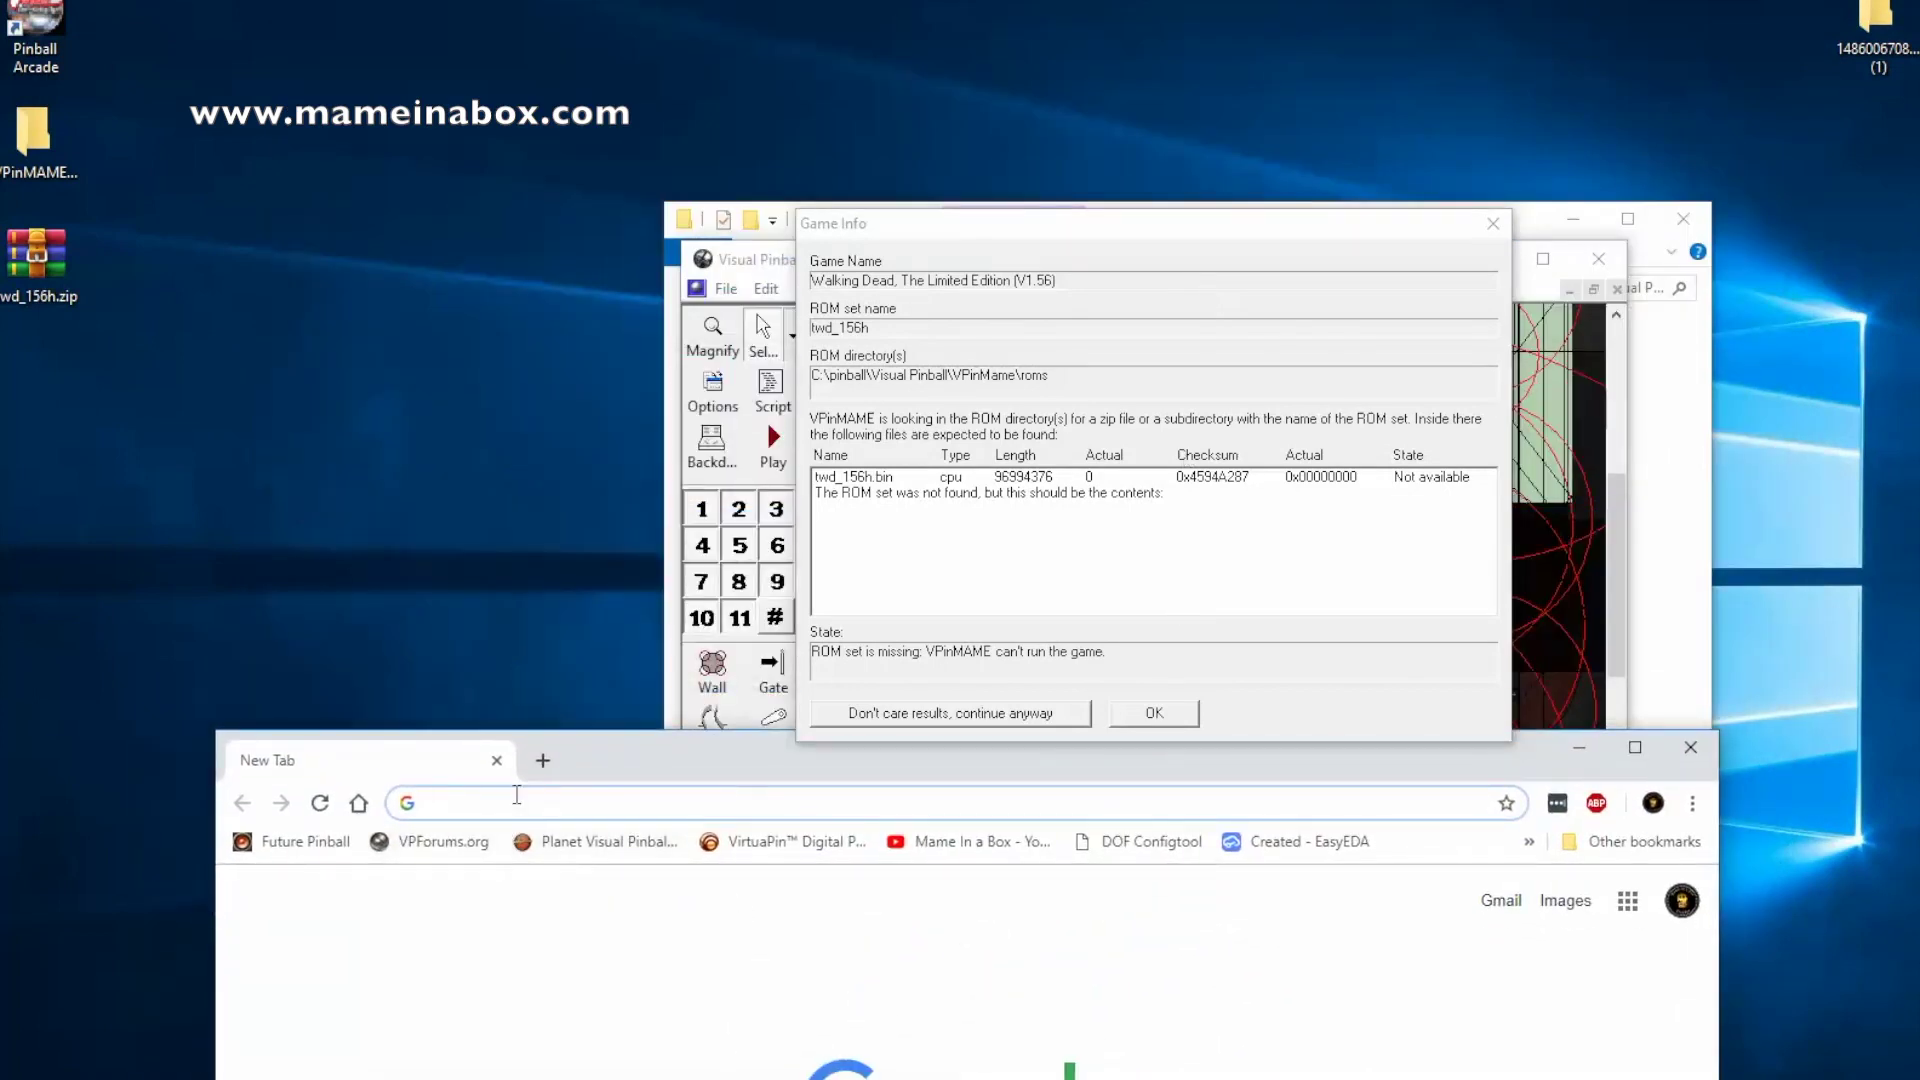
type("tws")
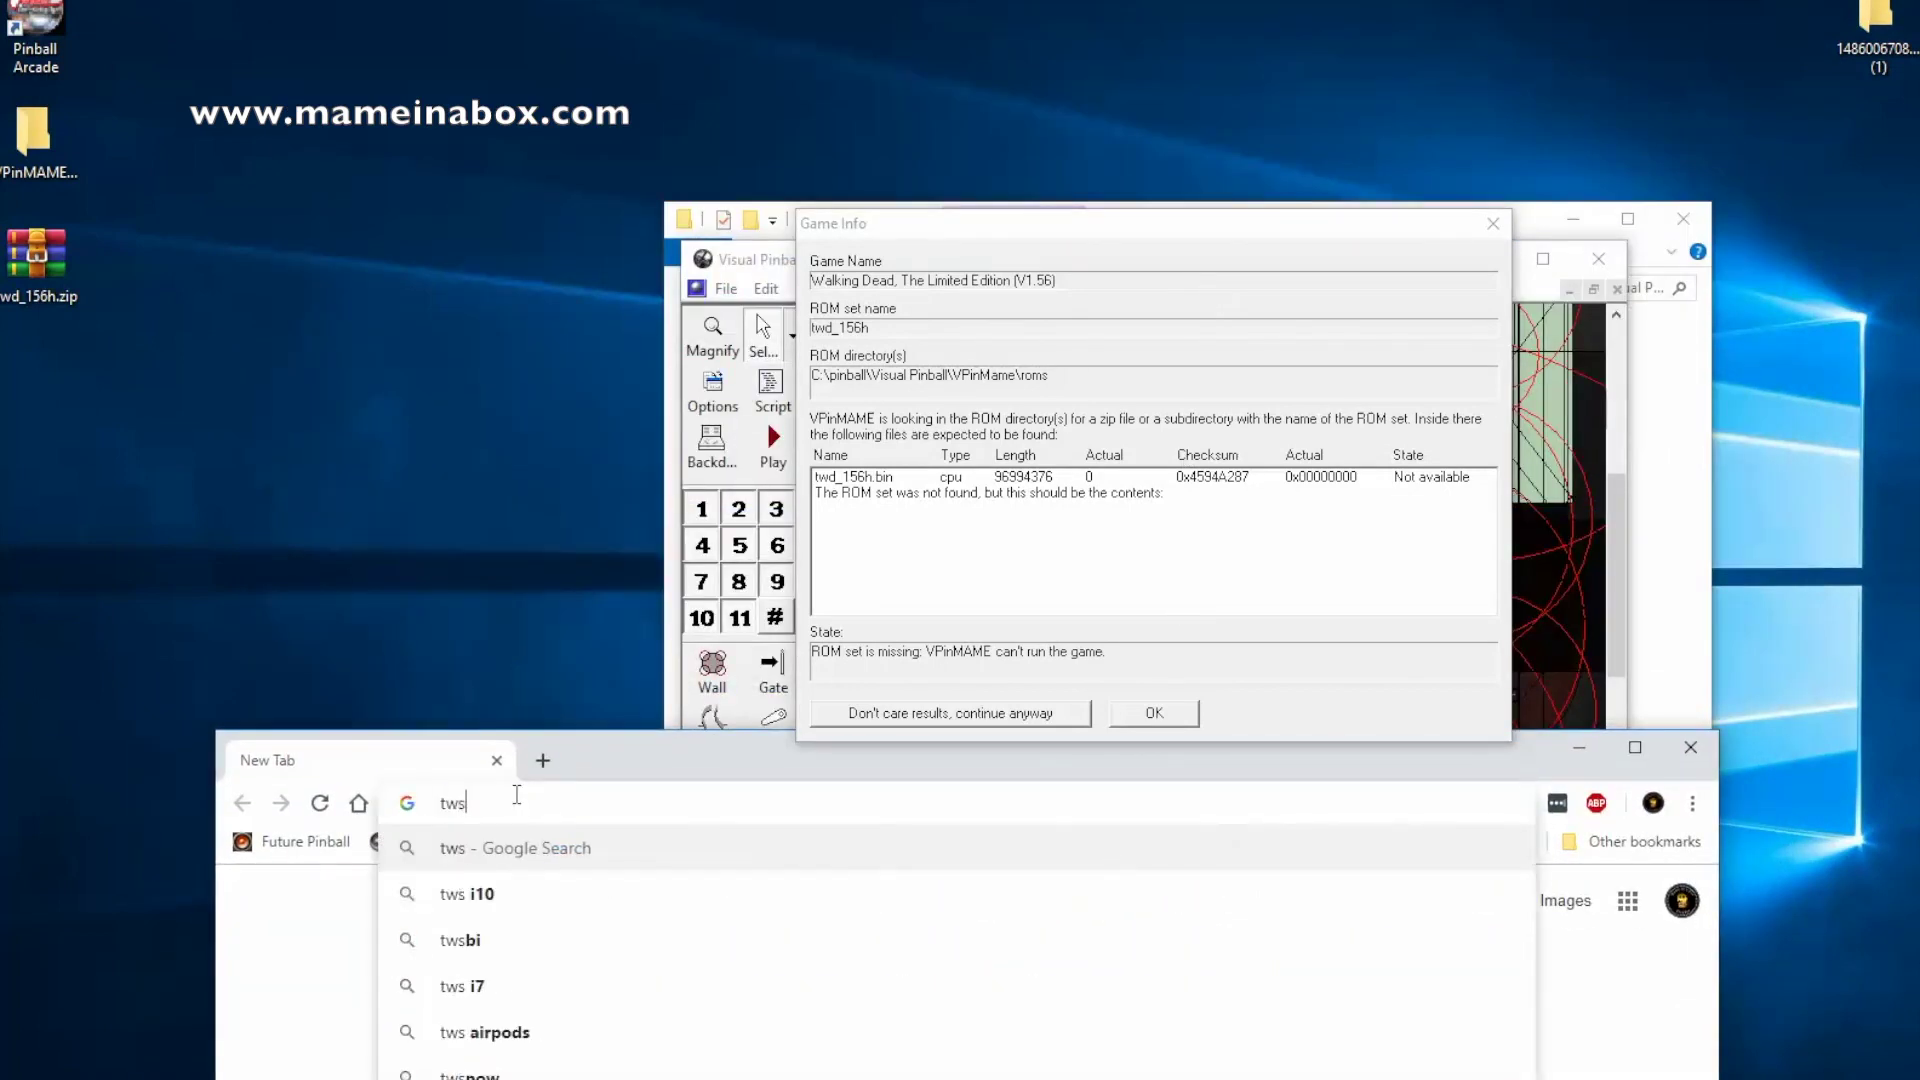
type("_156")
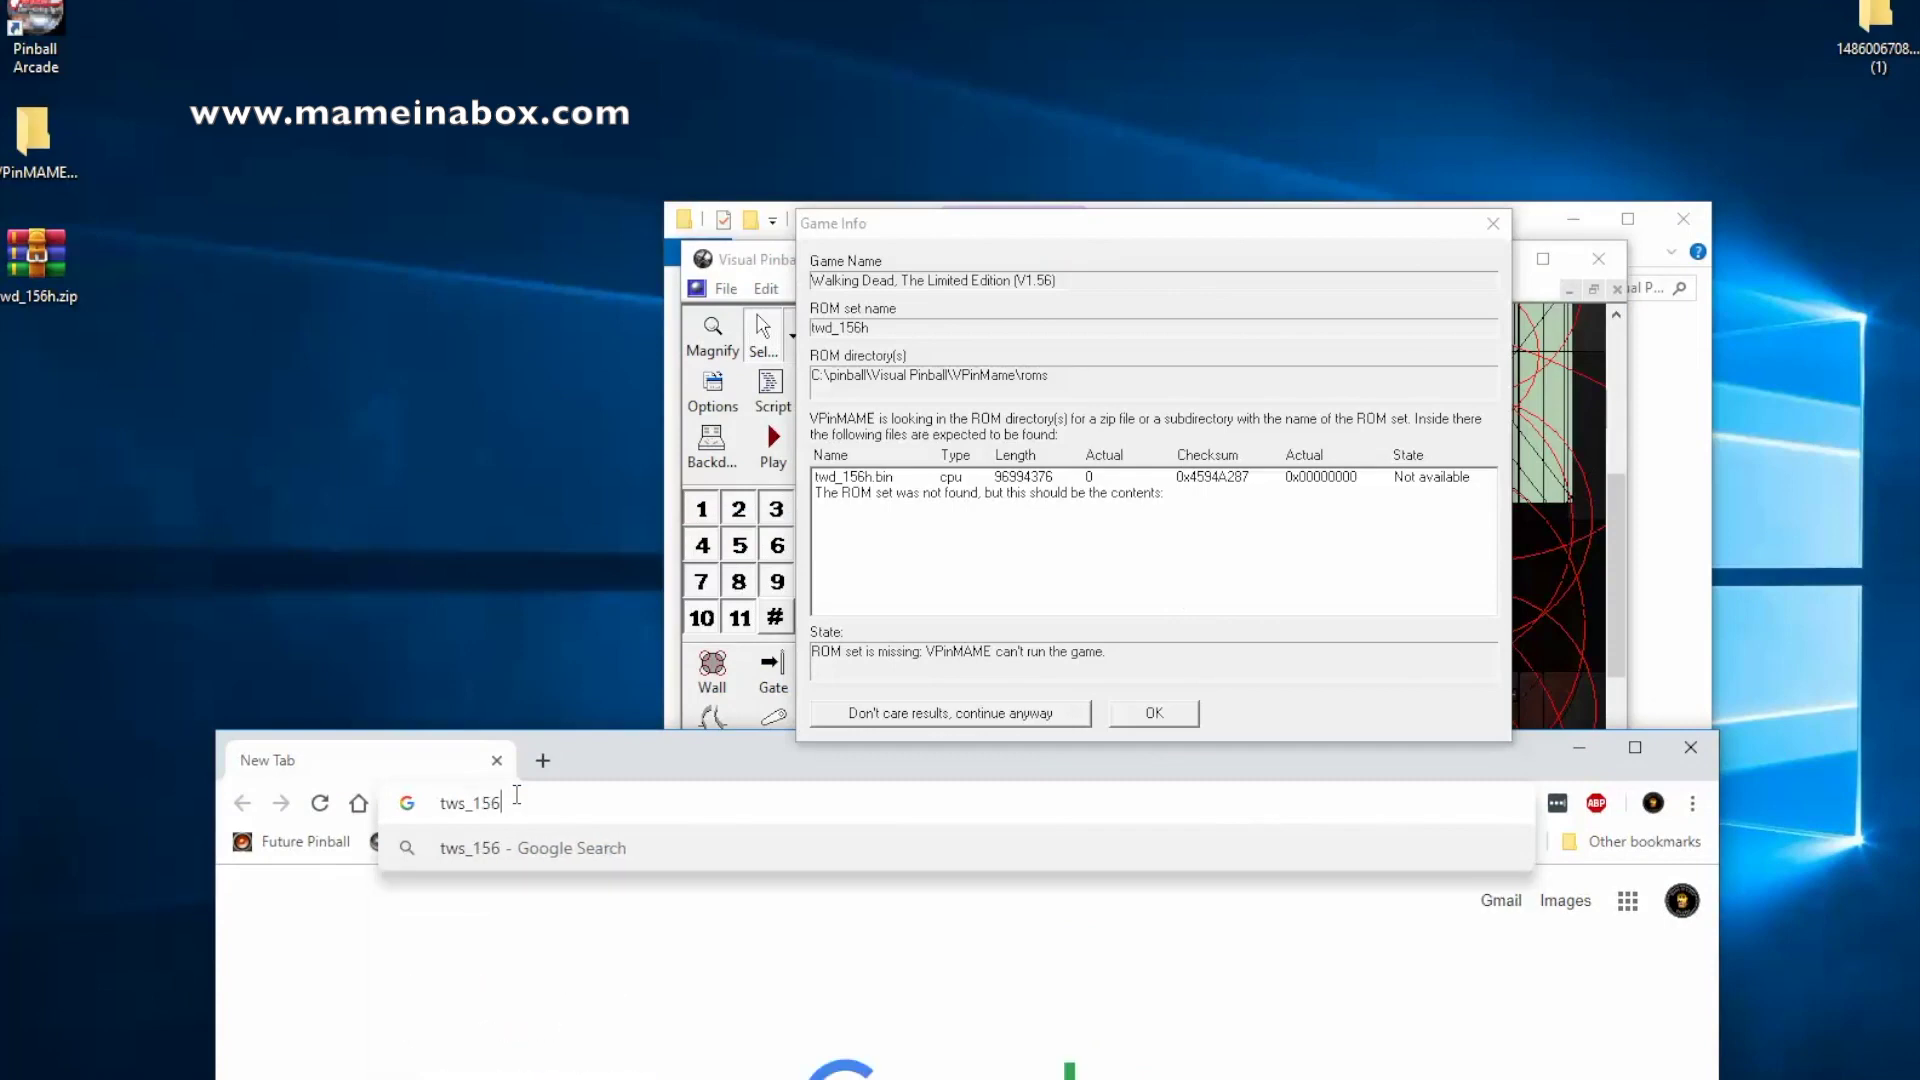
type("h")
key("Return")
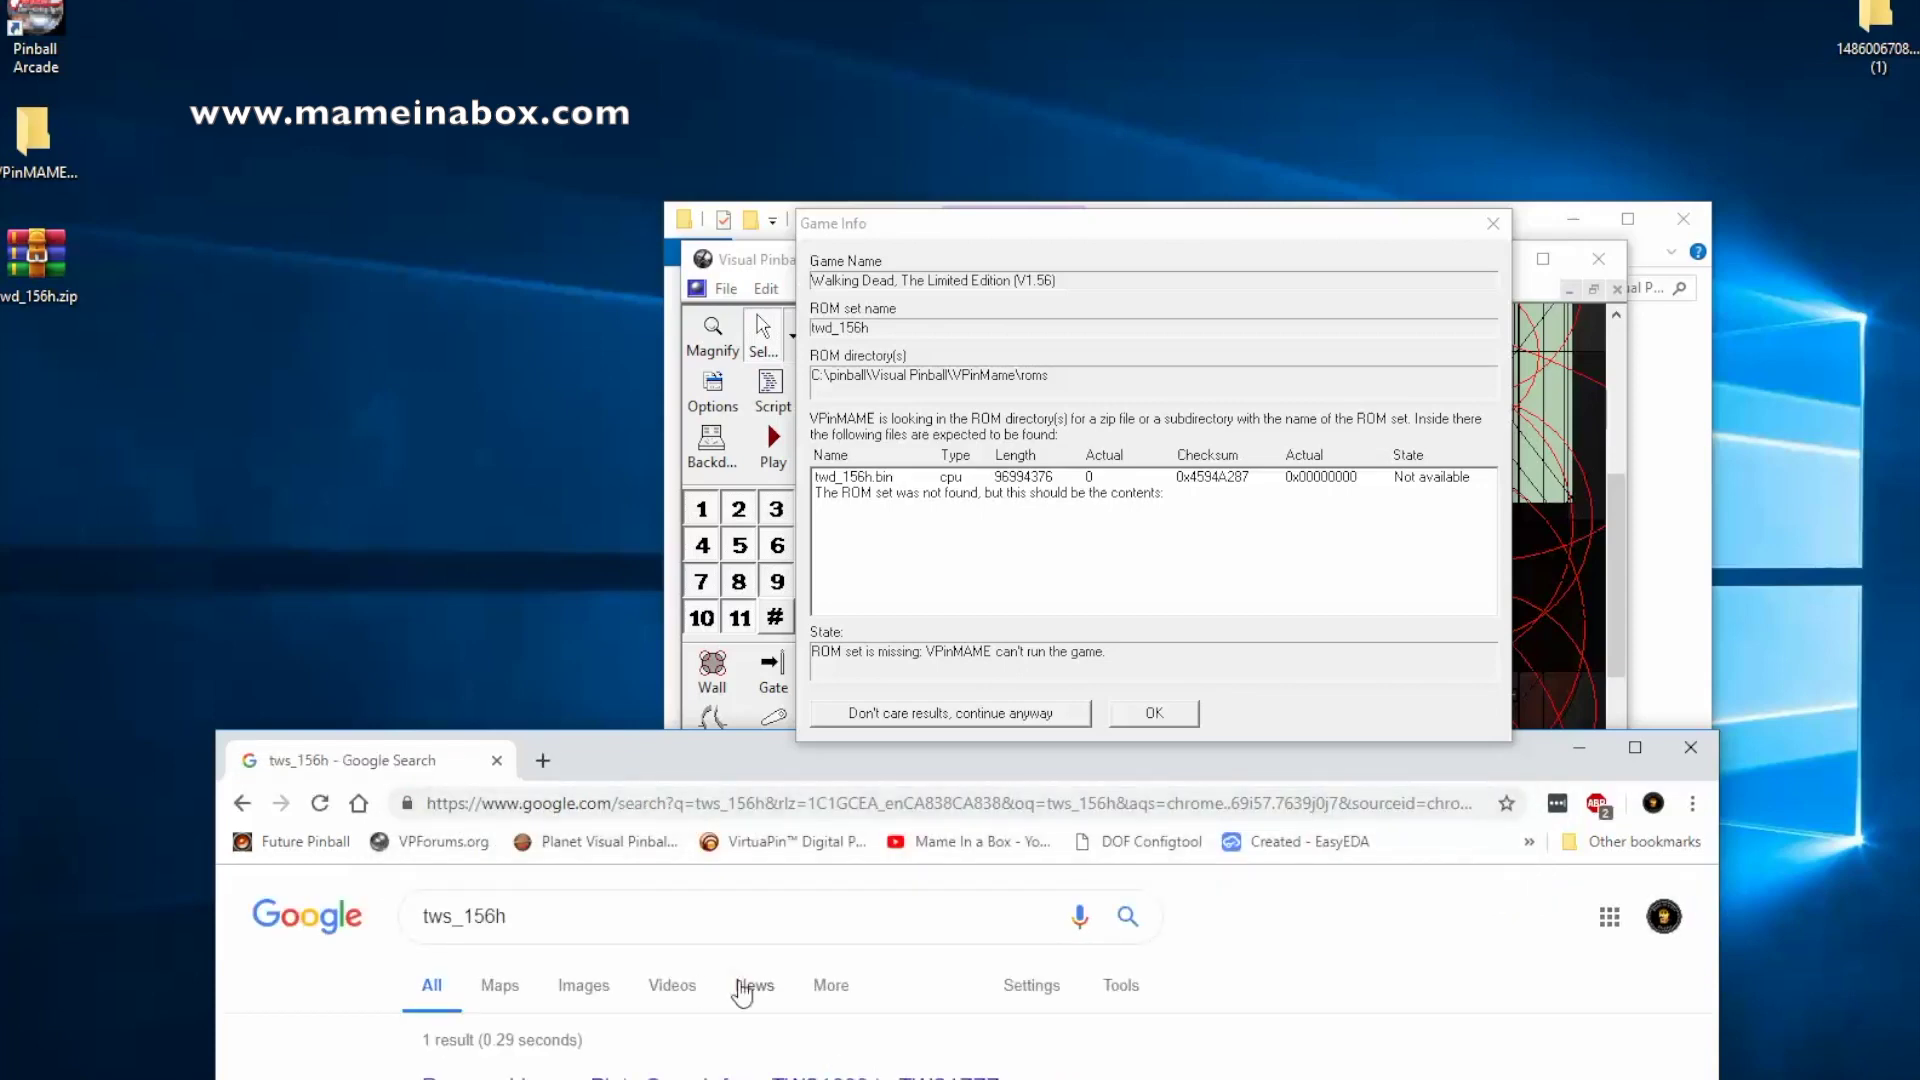
mouse_move(627, 762)
left_mouse_down()
mouse_move(549, 274)
mouse_move(616, 766)
left_mouse_up()
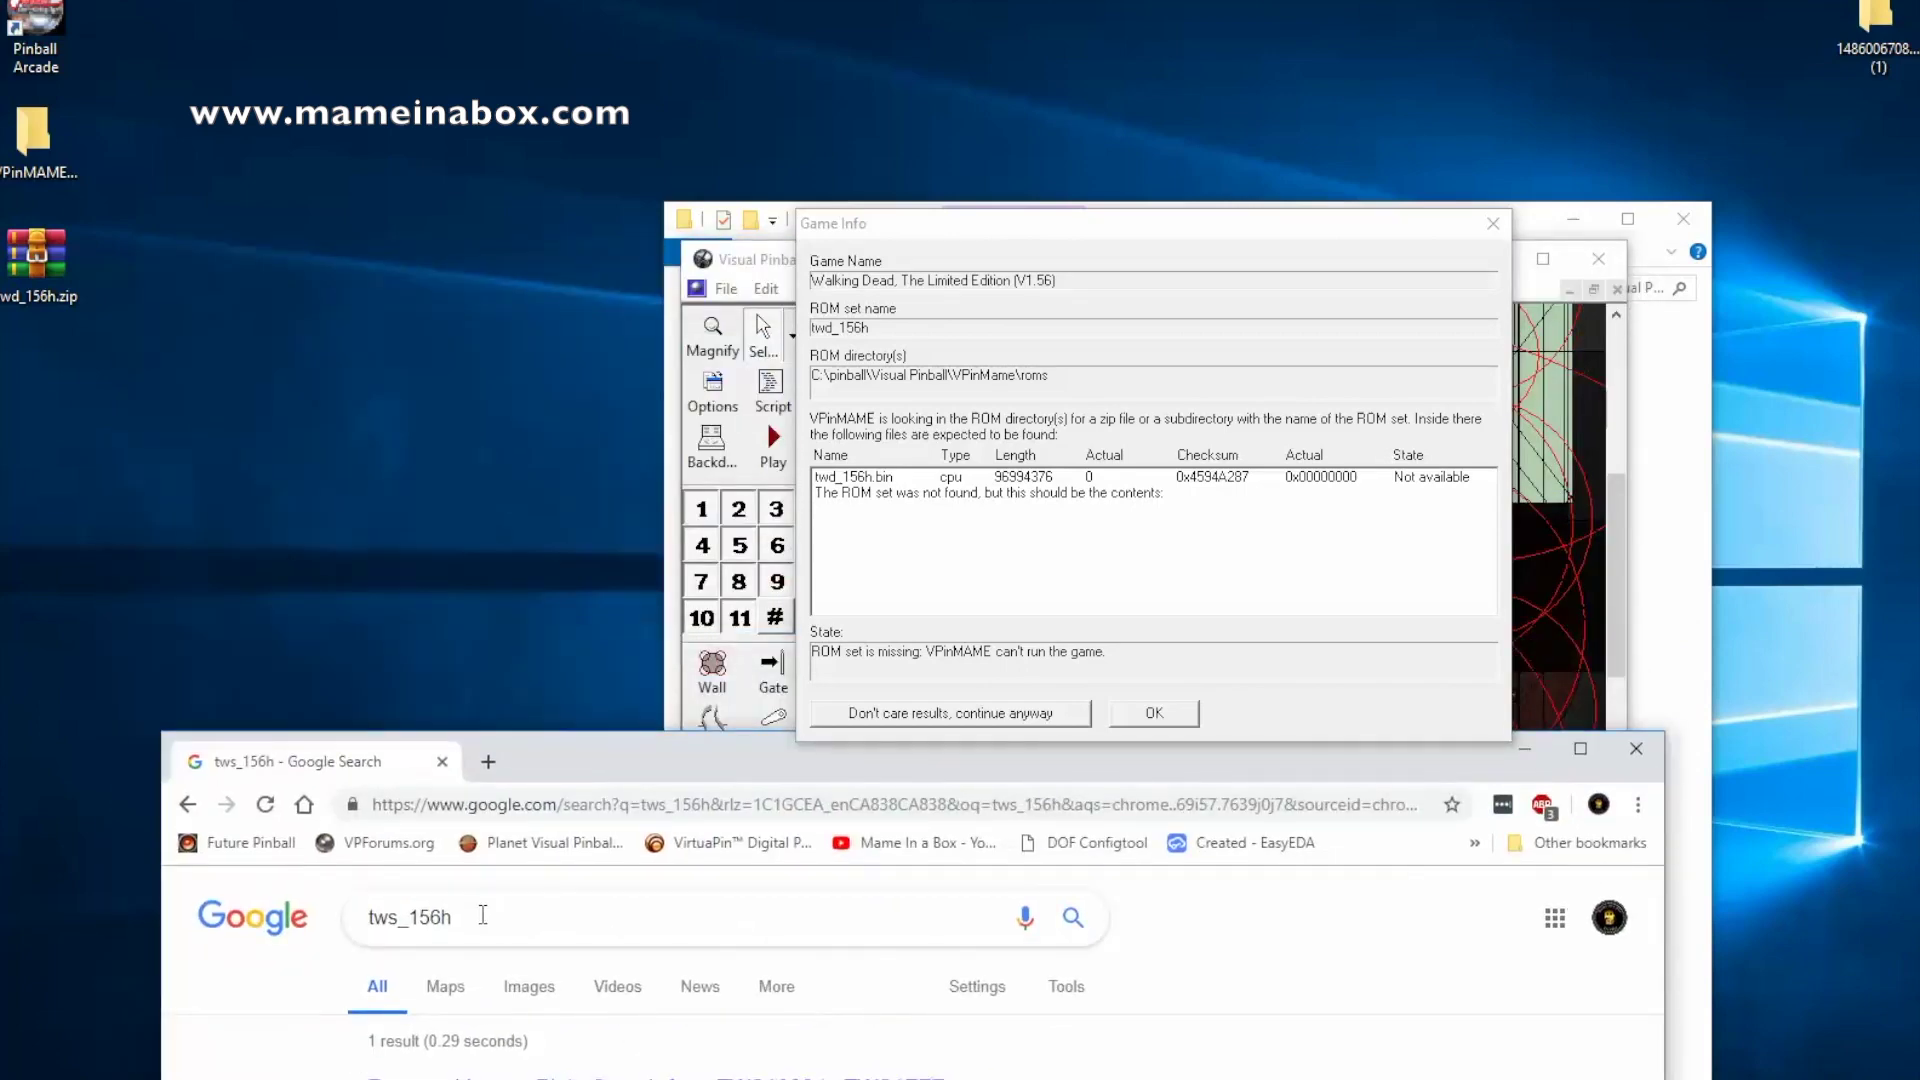
Step: Correct the search term to twd_156h and run the Google search again
left_click(394, 917)
key("BackSpace")
type("d")
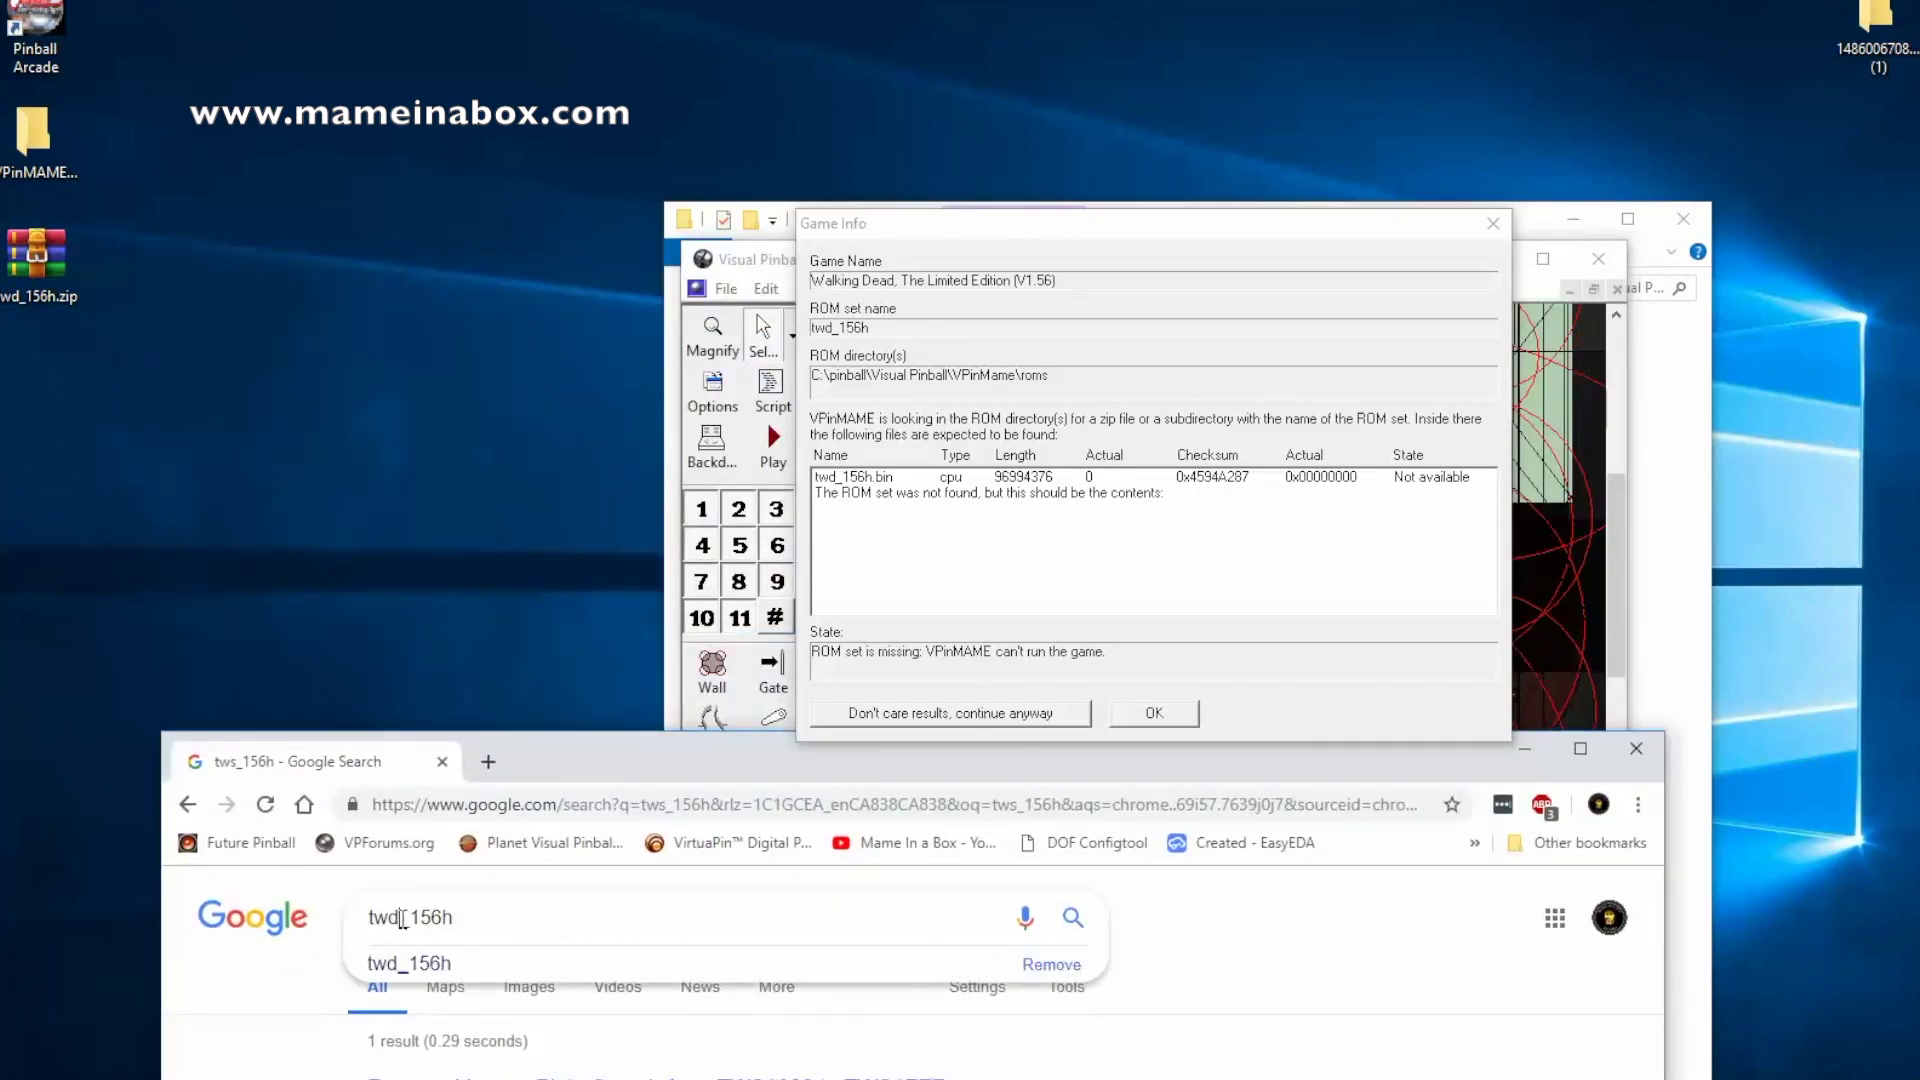
key("Return")
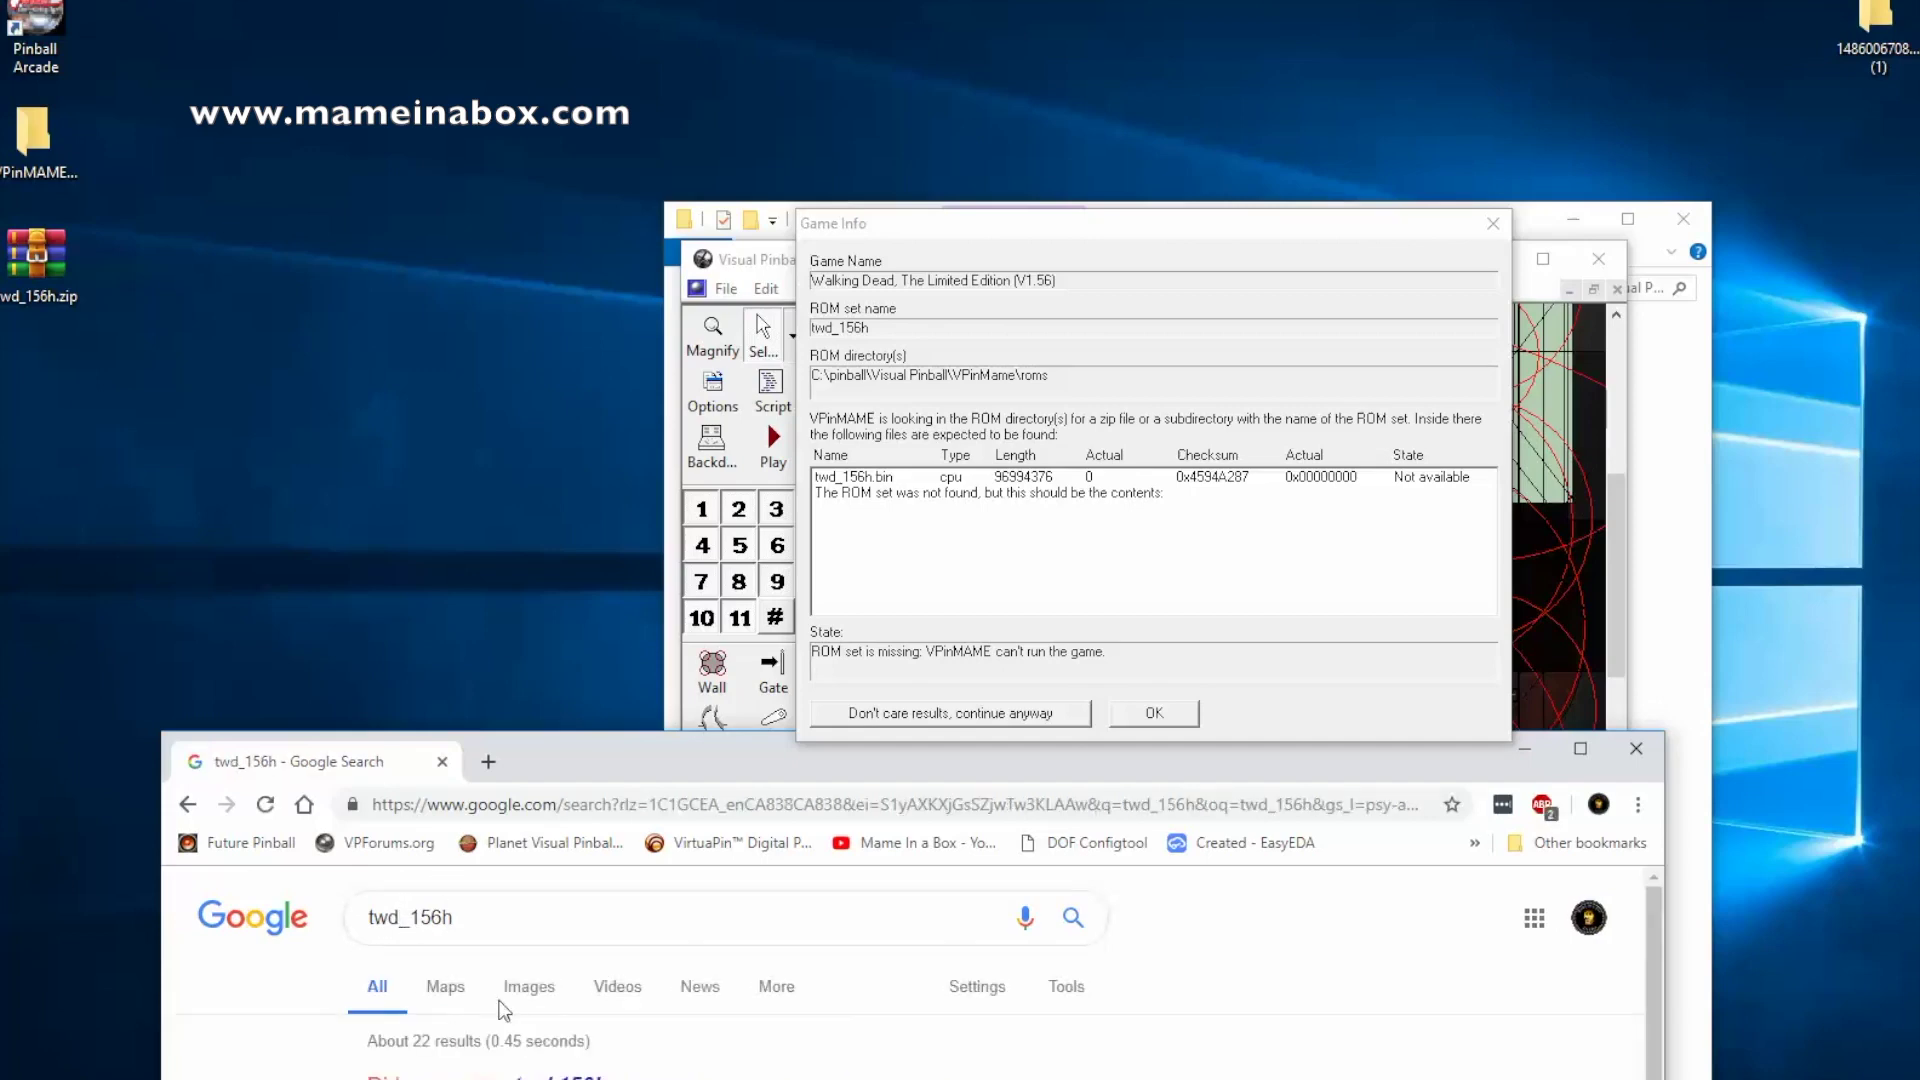
Step: Open the VPUniverse page for Walking Dead, The Limited Edition (V1.56) twd_156h and examine its title and download section
scroll(762, 1068, "down", 1)
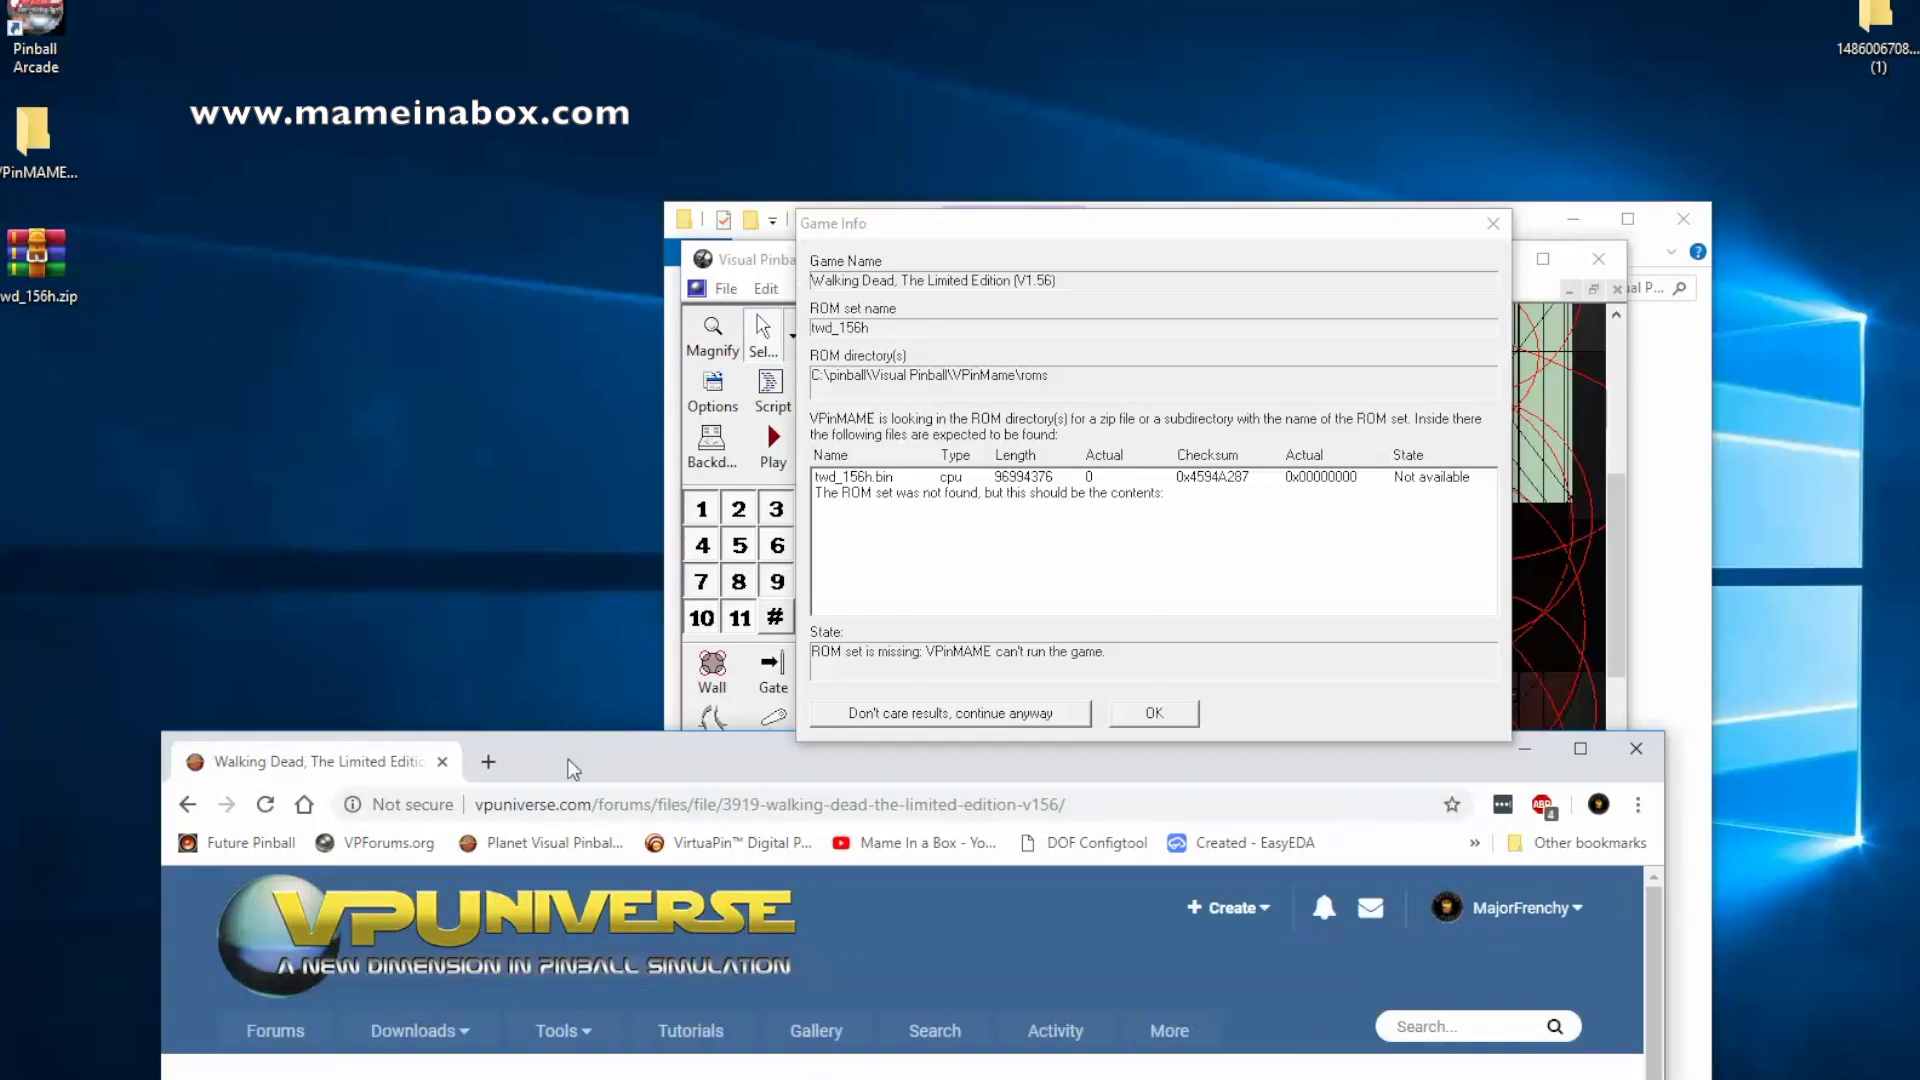
left_click_drag(572, 768, 481, 430)
left_click_drag(148, 880, 905, 843)
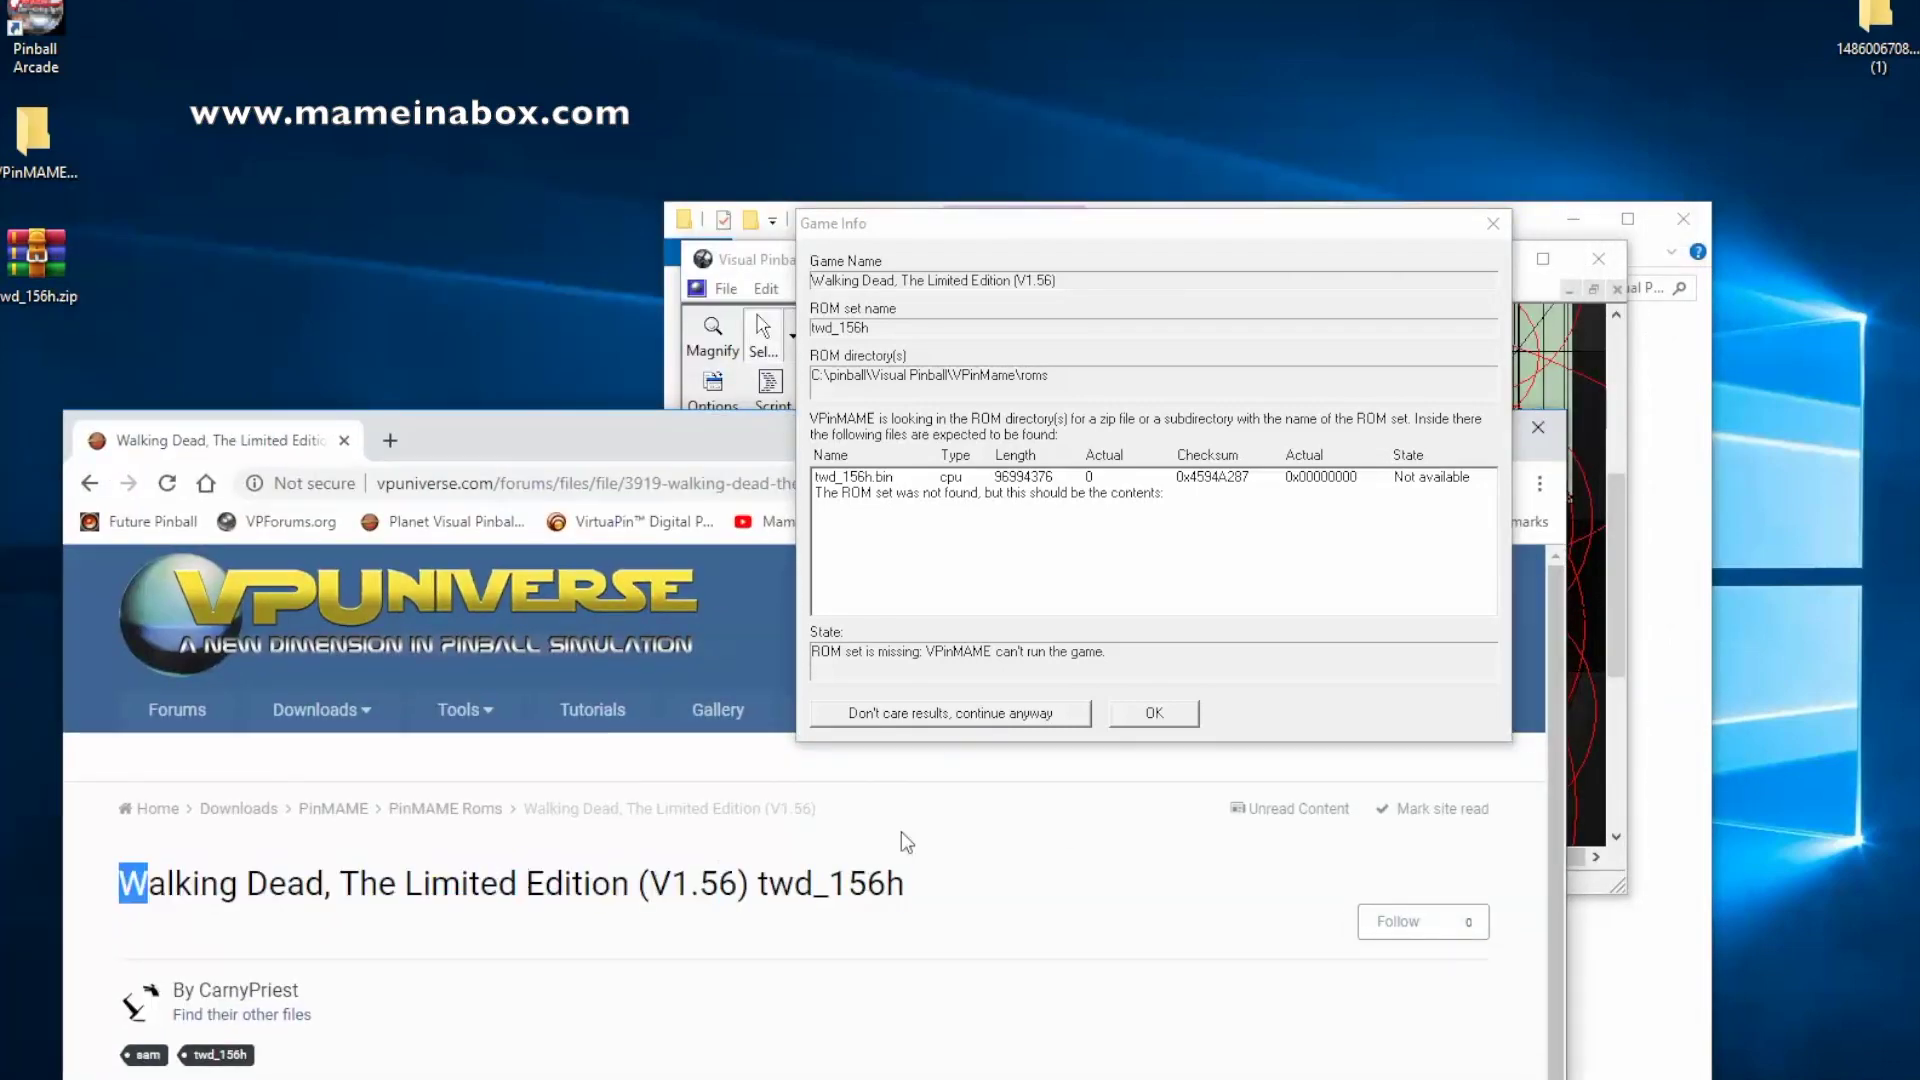
left_click(1136, 956)
scroll(1140, 950, "down", 5)
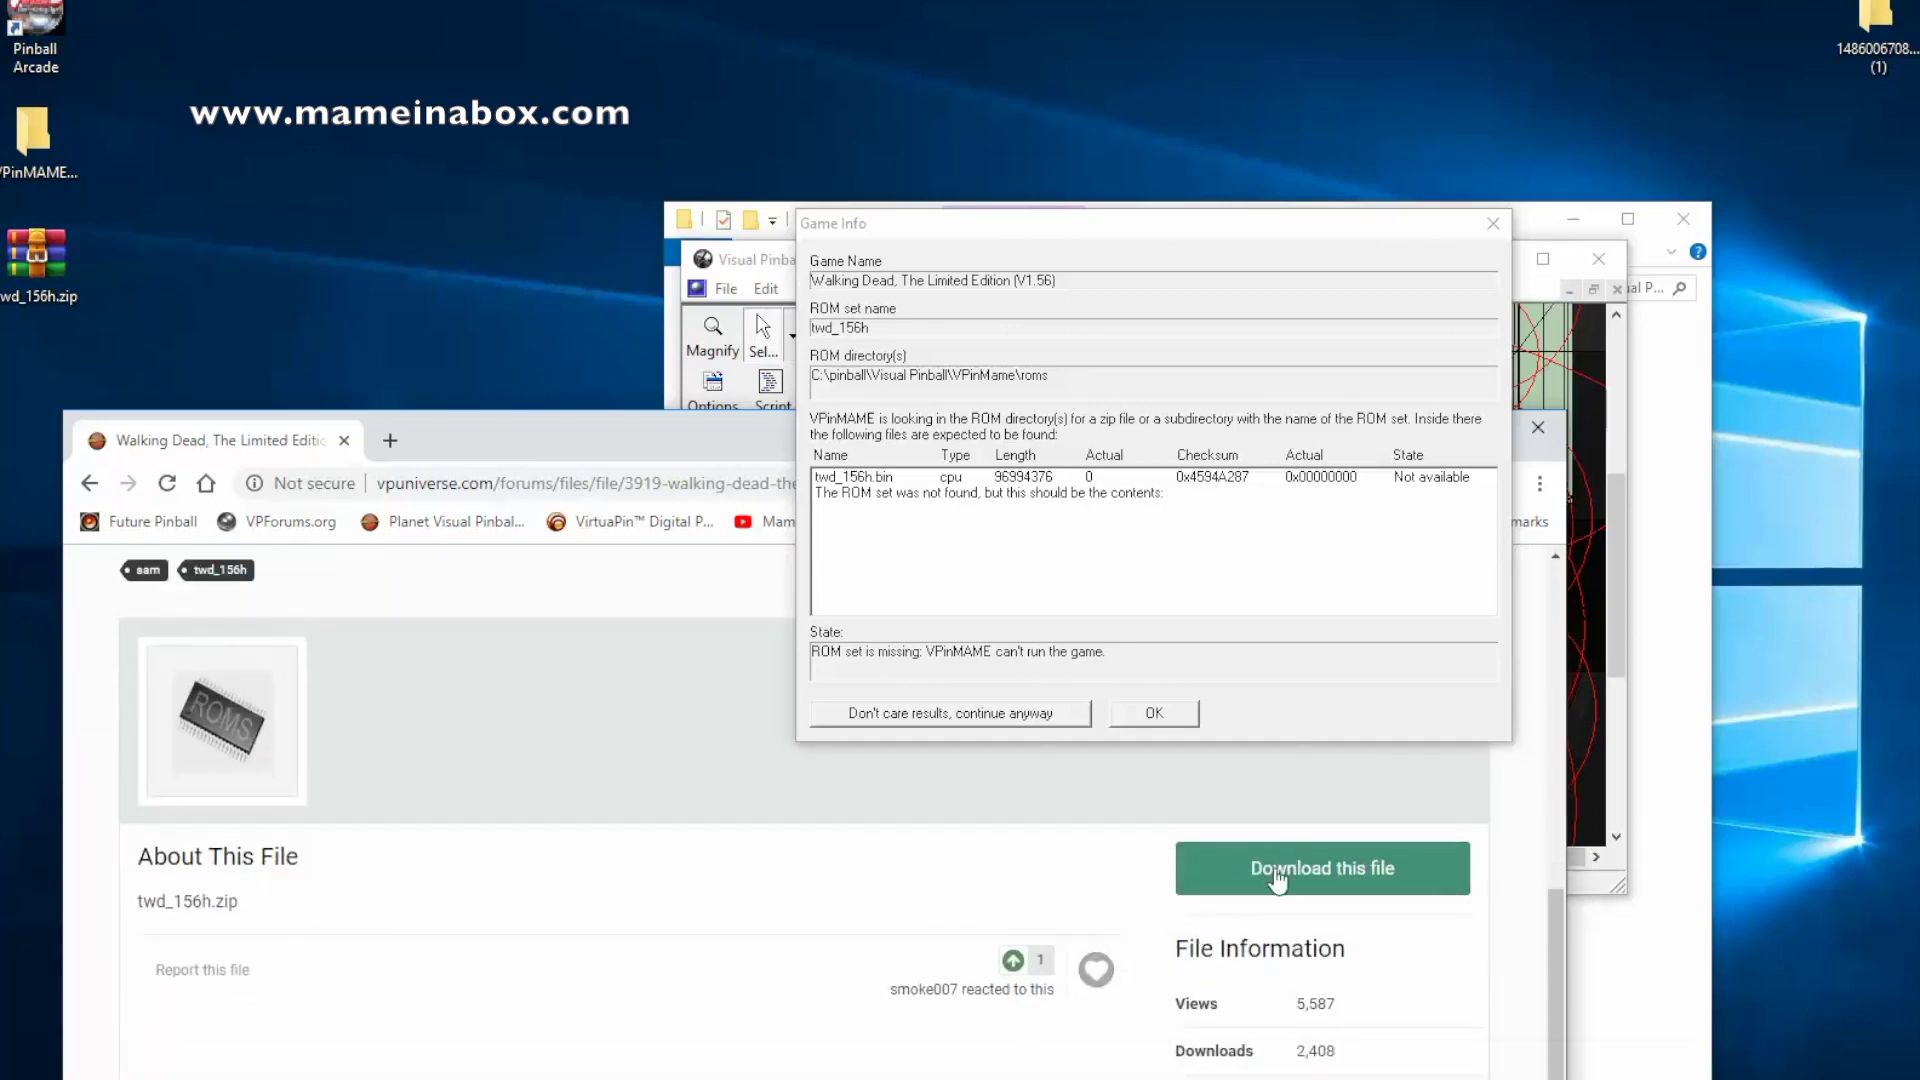
scroll(1300, 960, "down", 1)
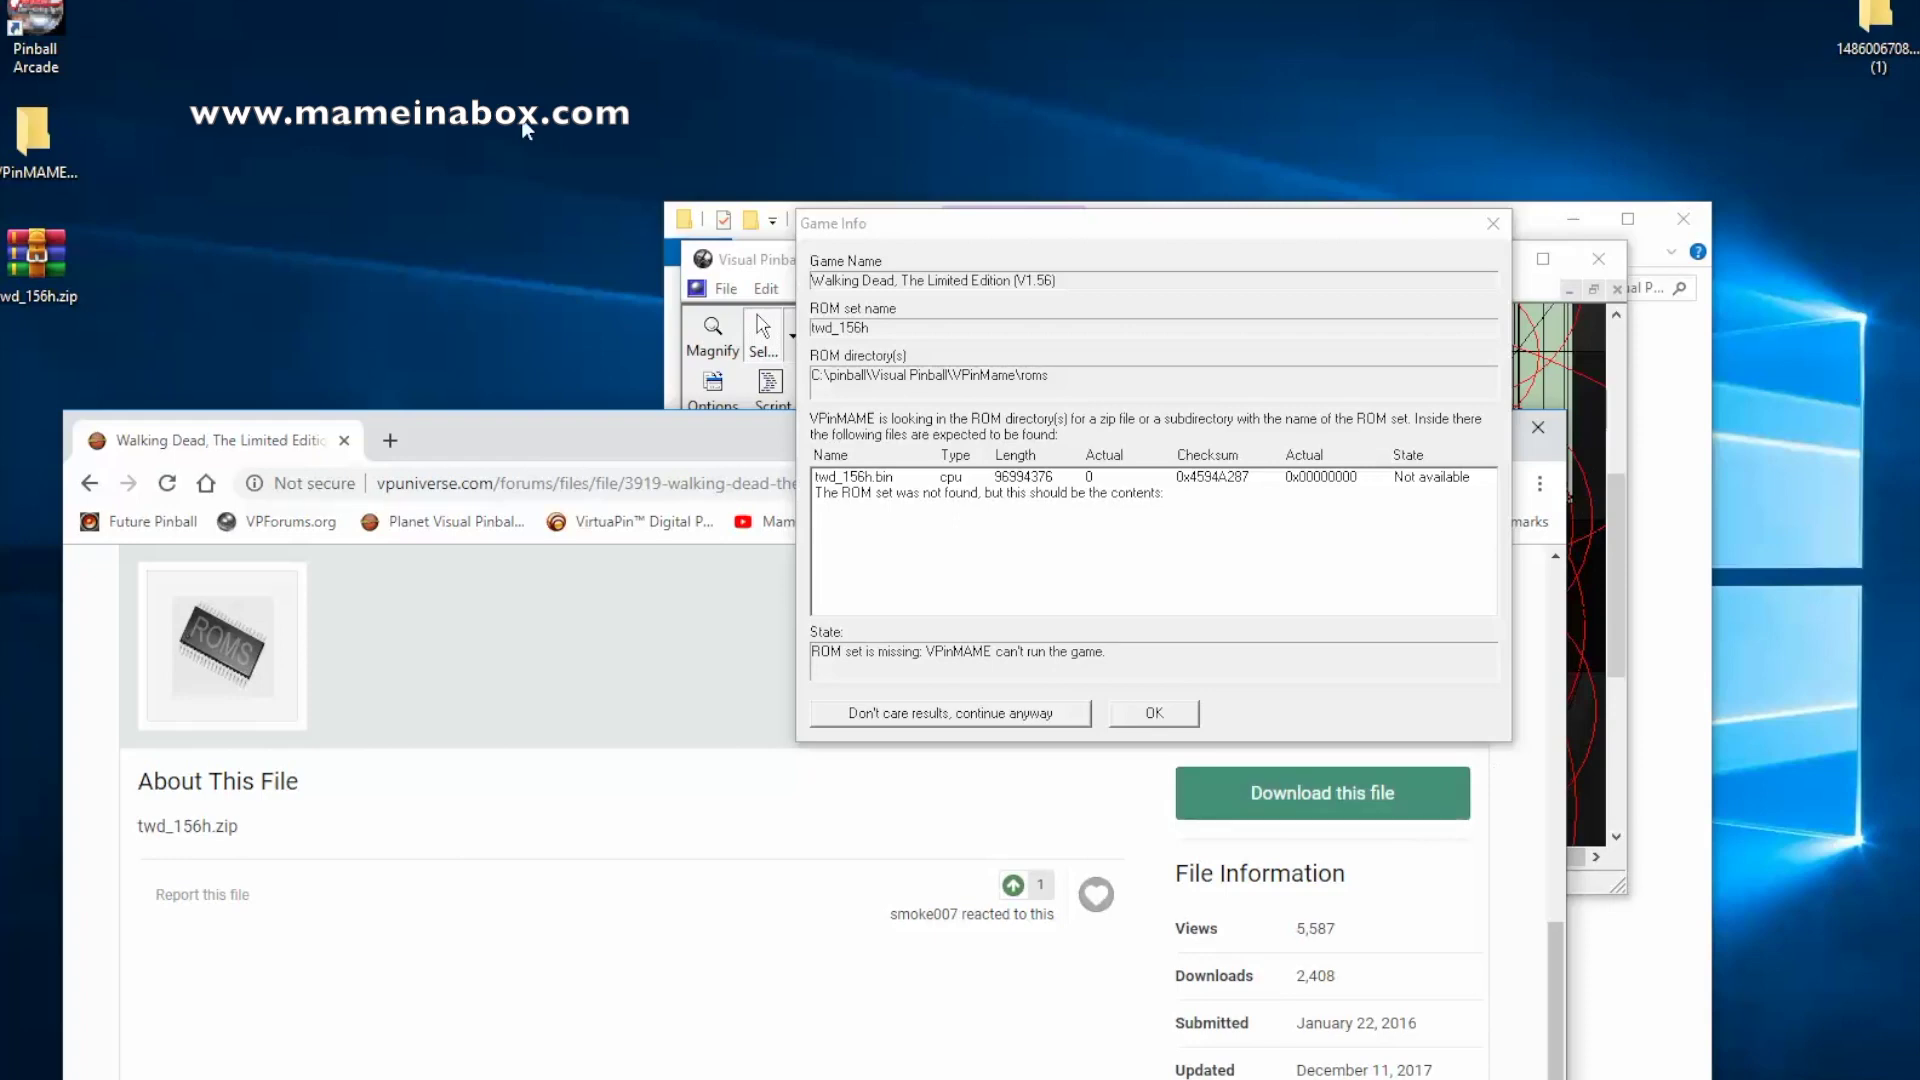
Step: Close the Visual Pinball window and minimize the browser to uncover the Visual Pinball folder
left_click(622, 178)
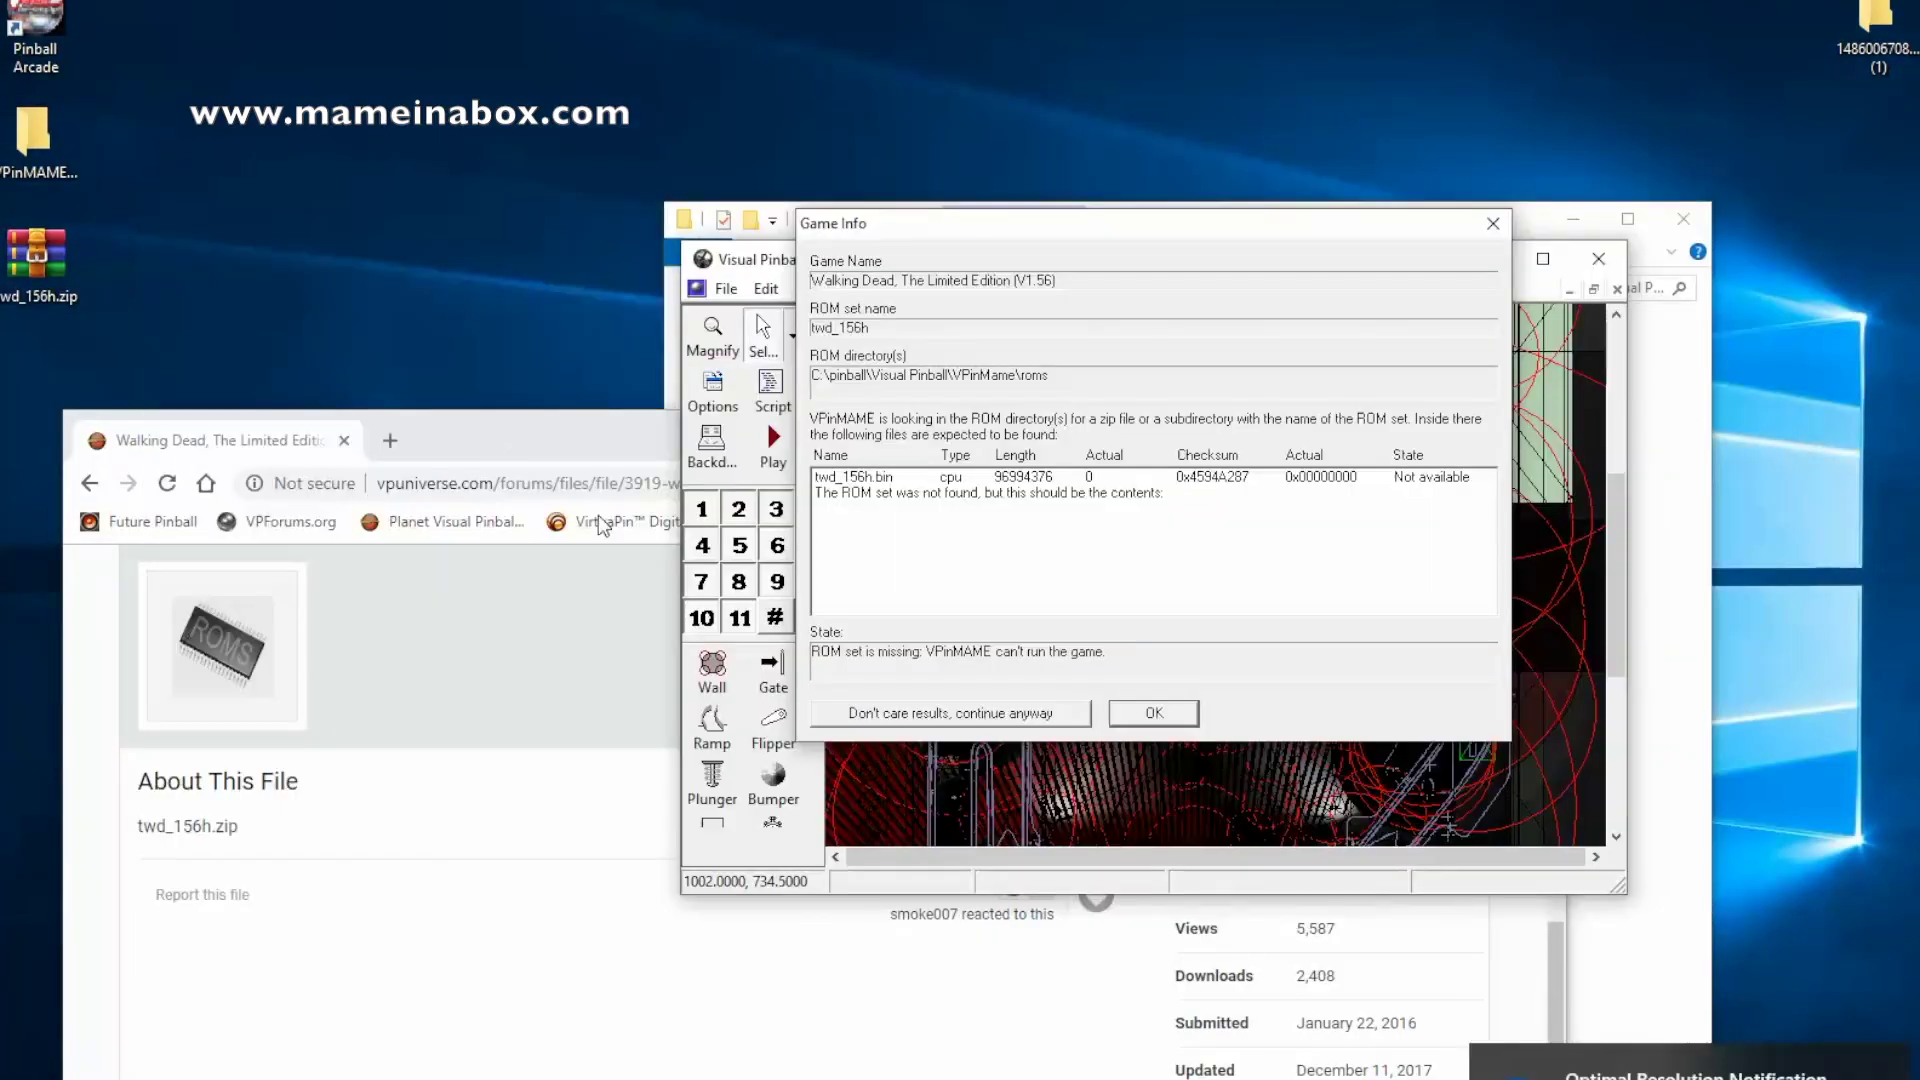
left_click(600, 521)
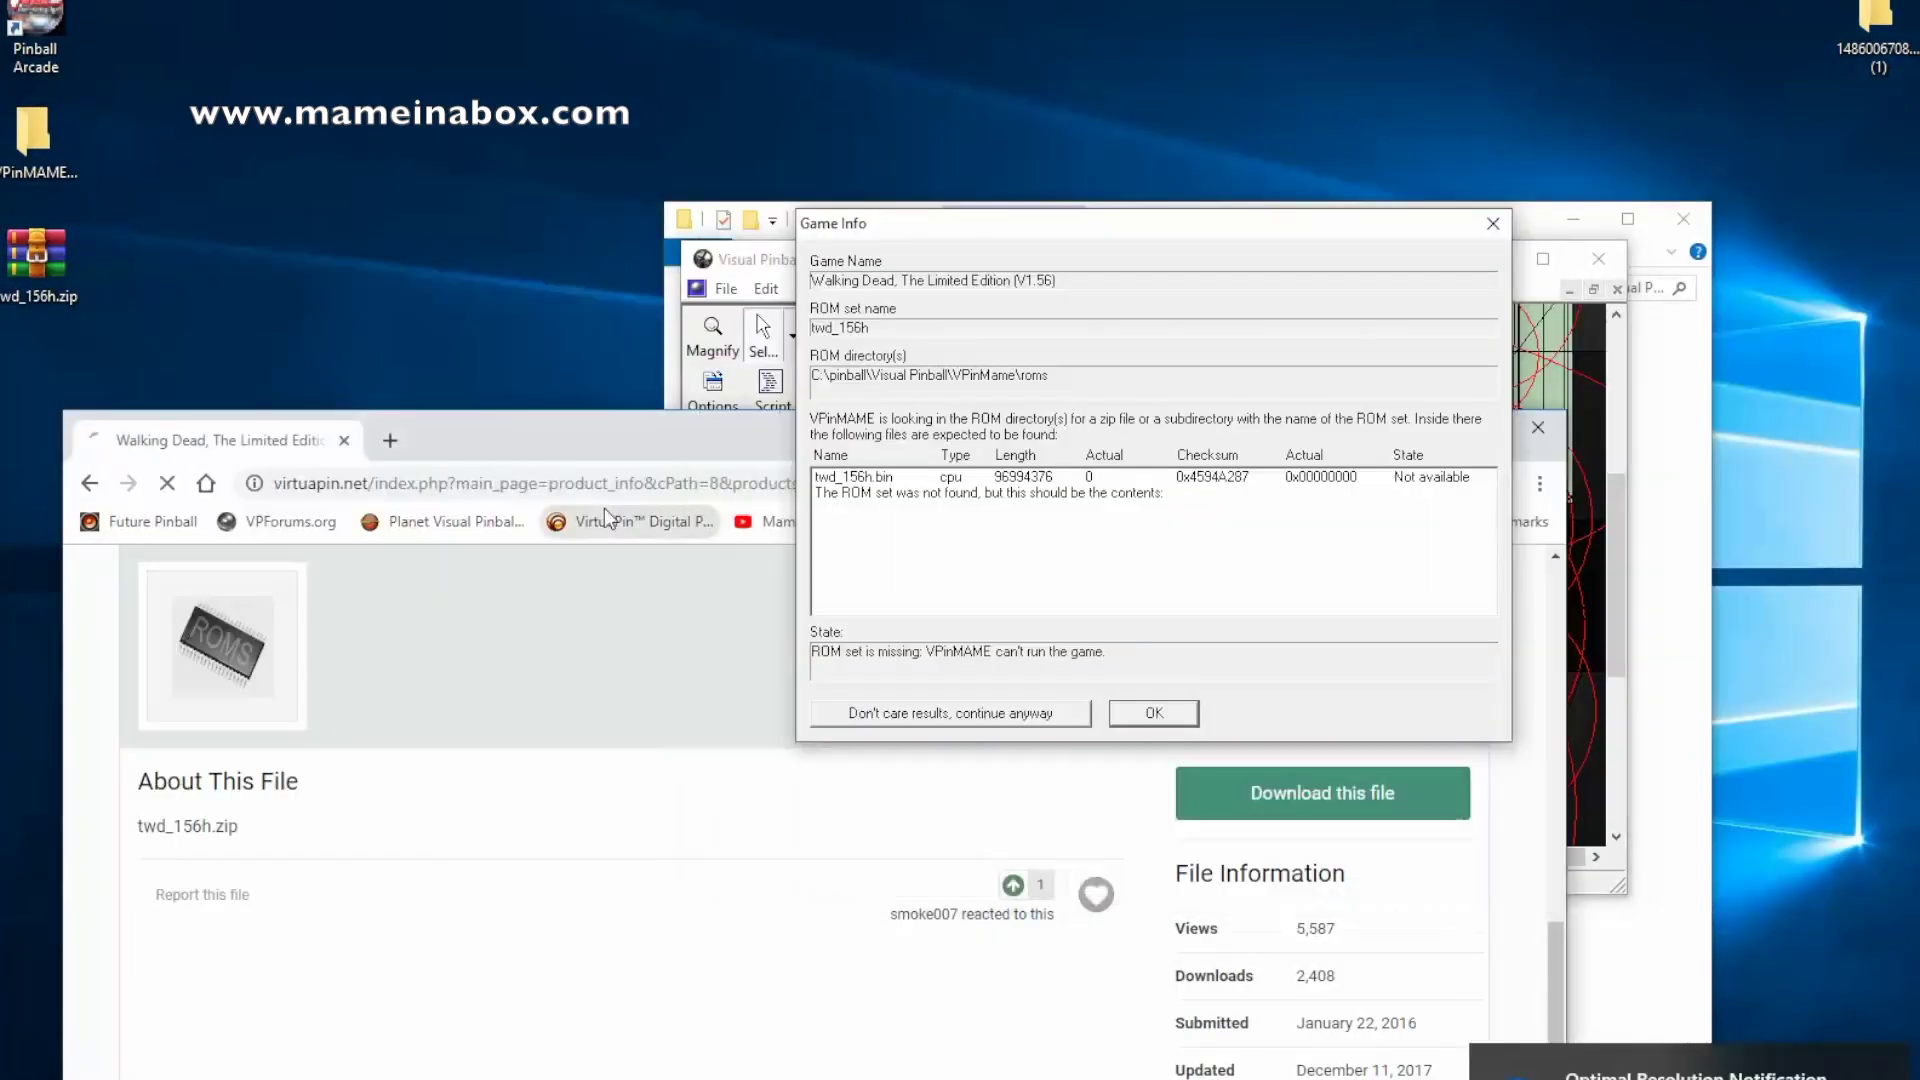
key("alt+Tab")
key("alt+Tab")
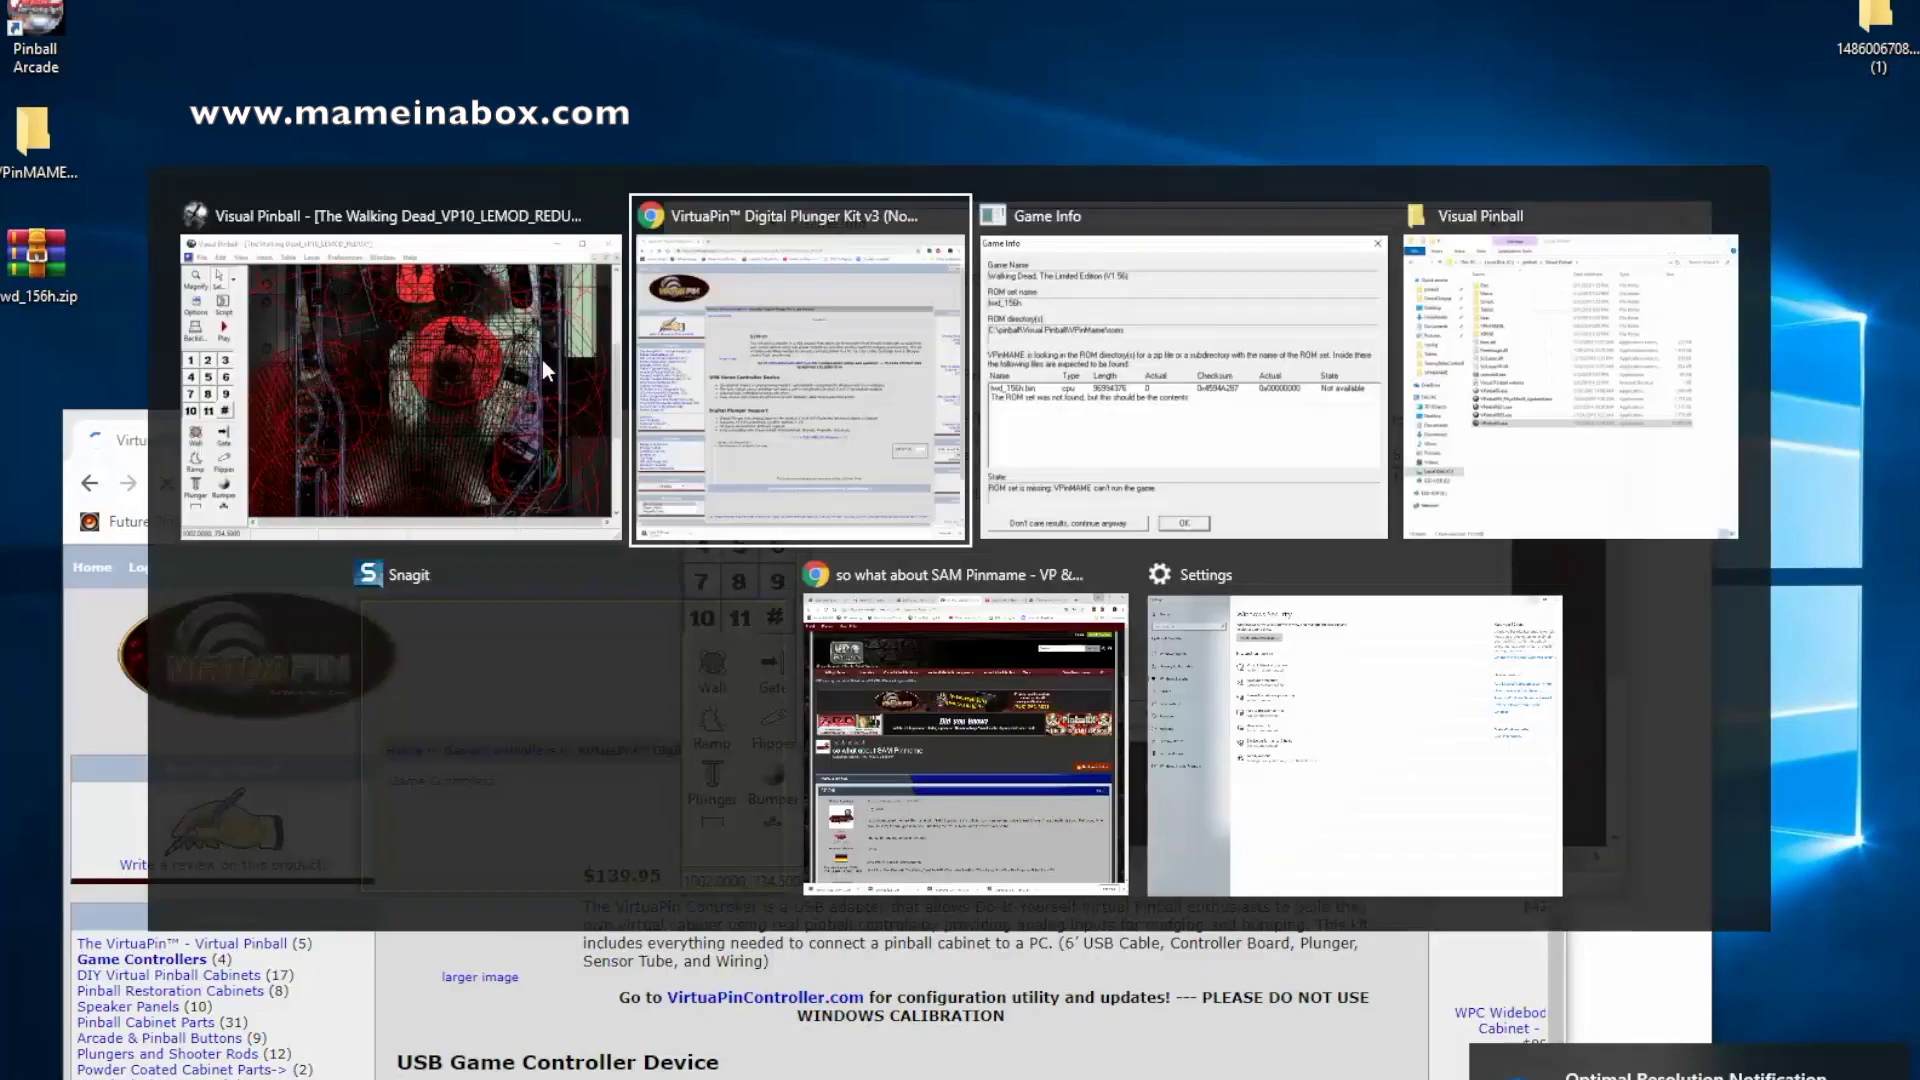
left_click(606, 226)
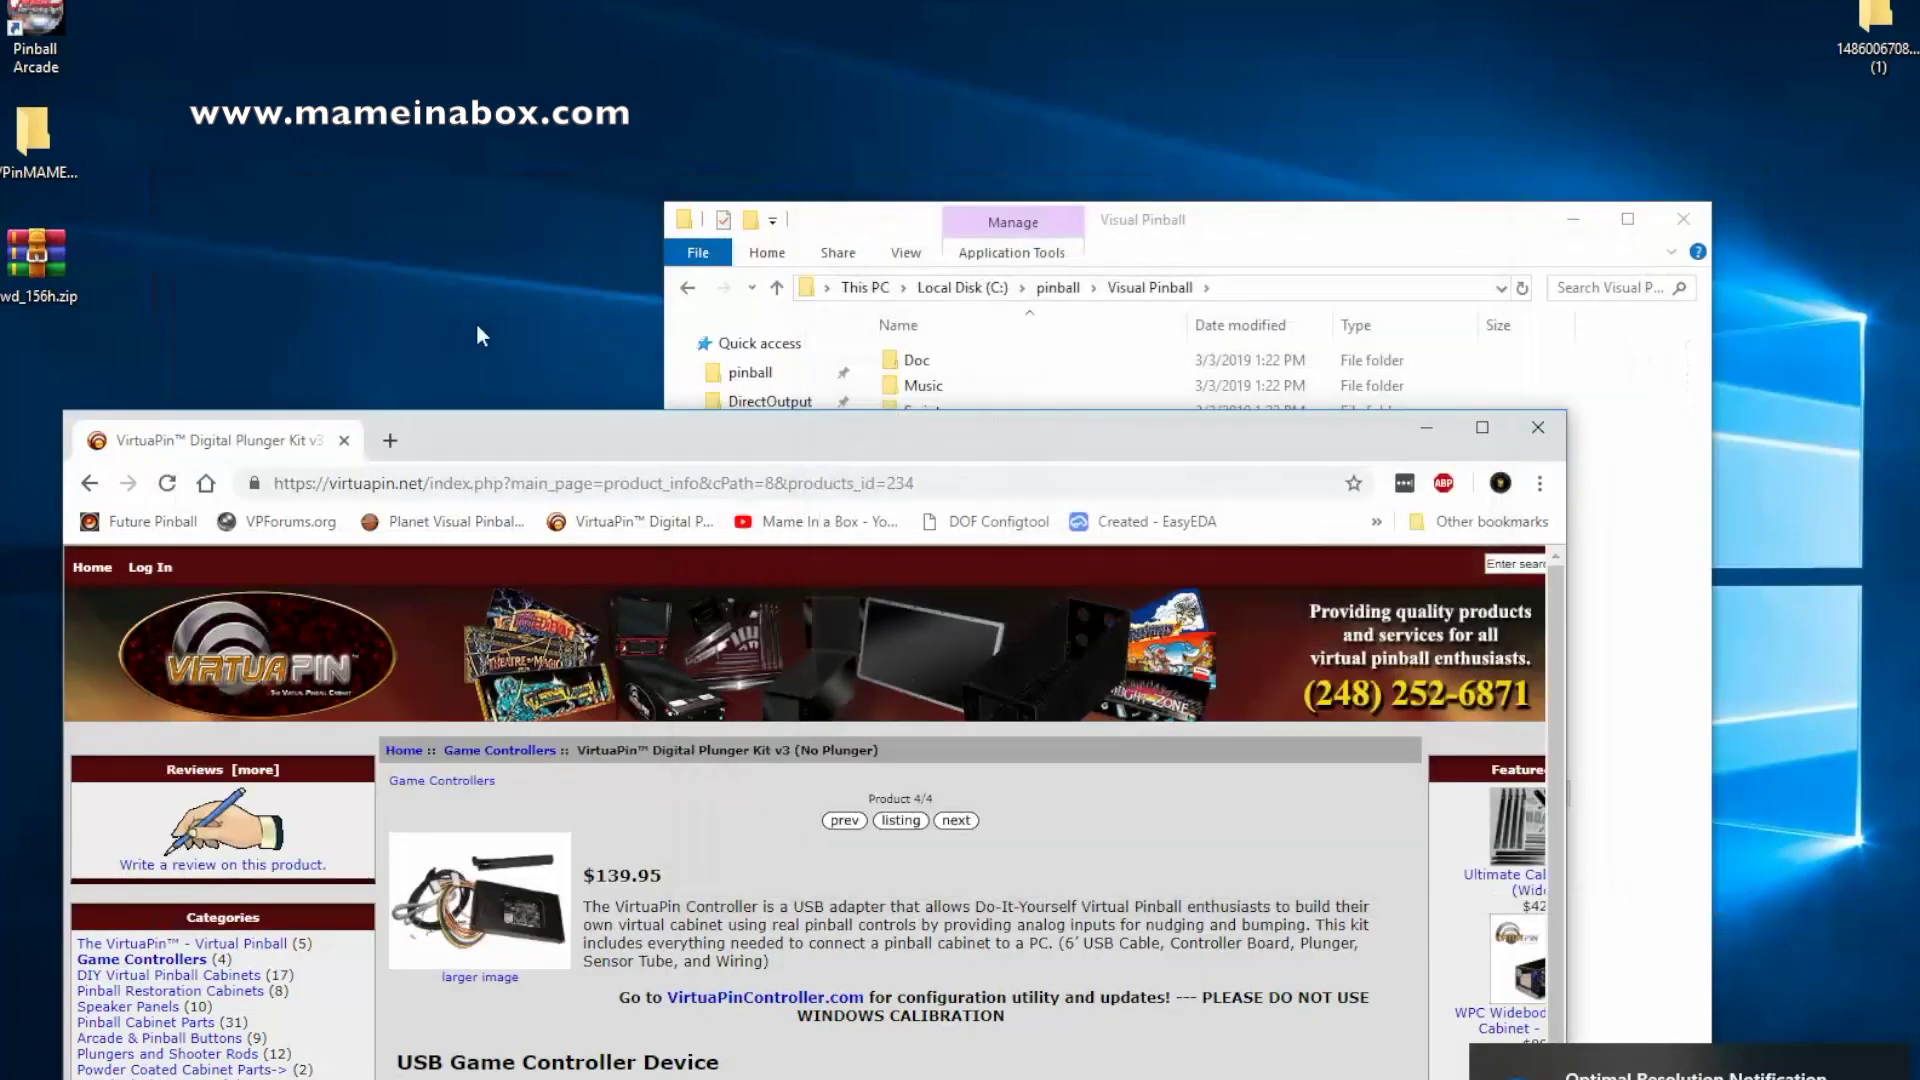
left_click(1426, 427)
Step: Move twd_156h.zip from the desktop into the Visual Pinball\VPinMAME\roms folder and close the folder window
left_click_drag(12, 294, 90, 290)
left_click_drag(57, 396, 518, 516)
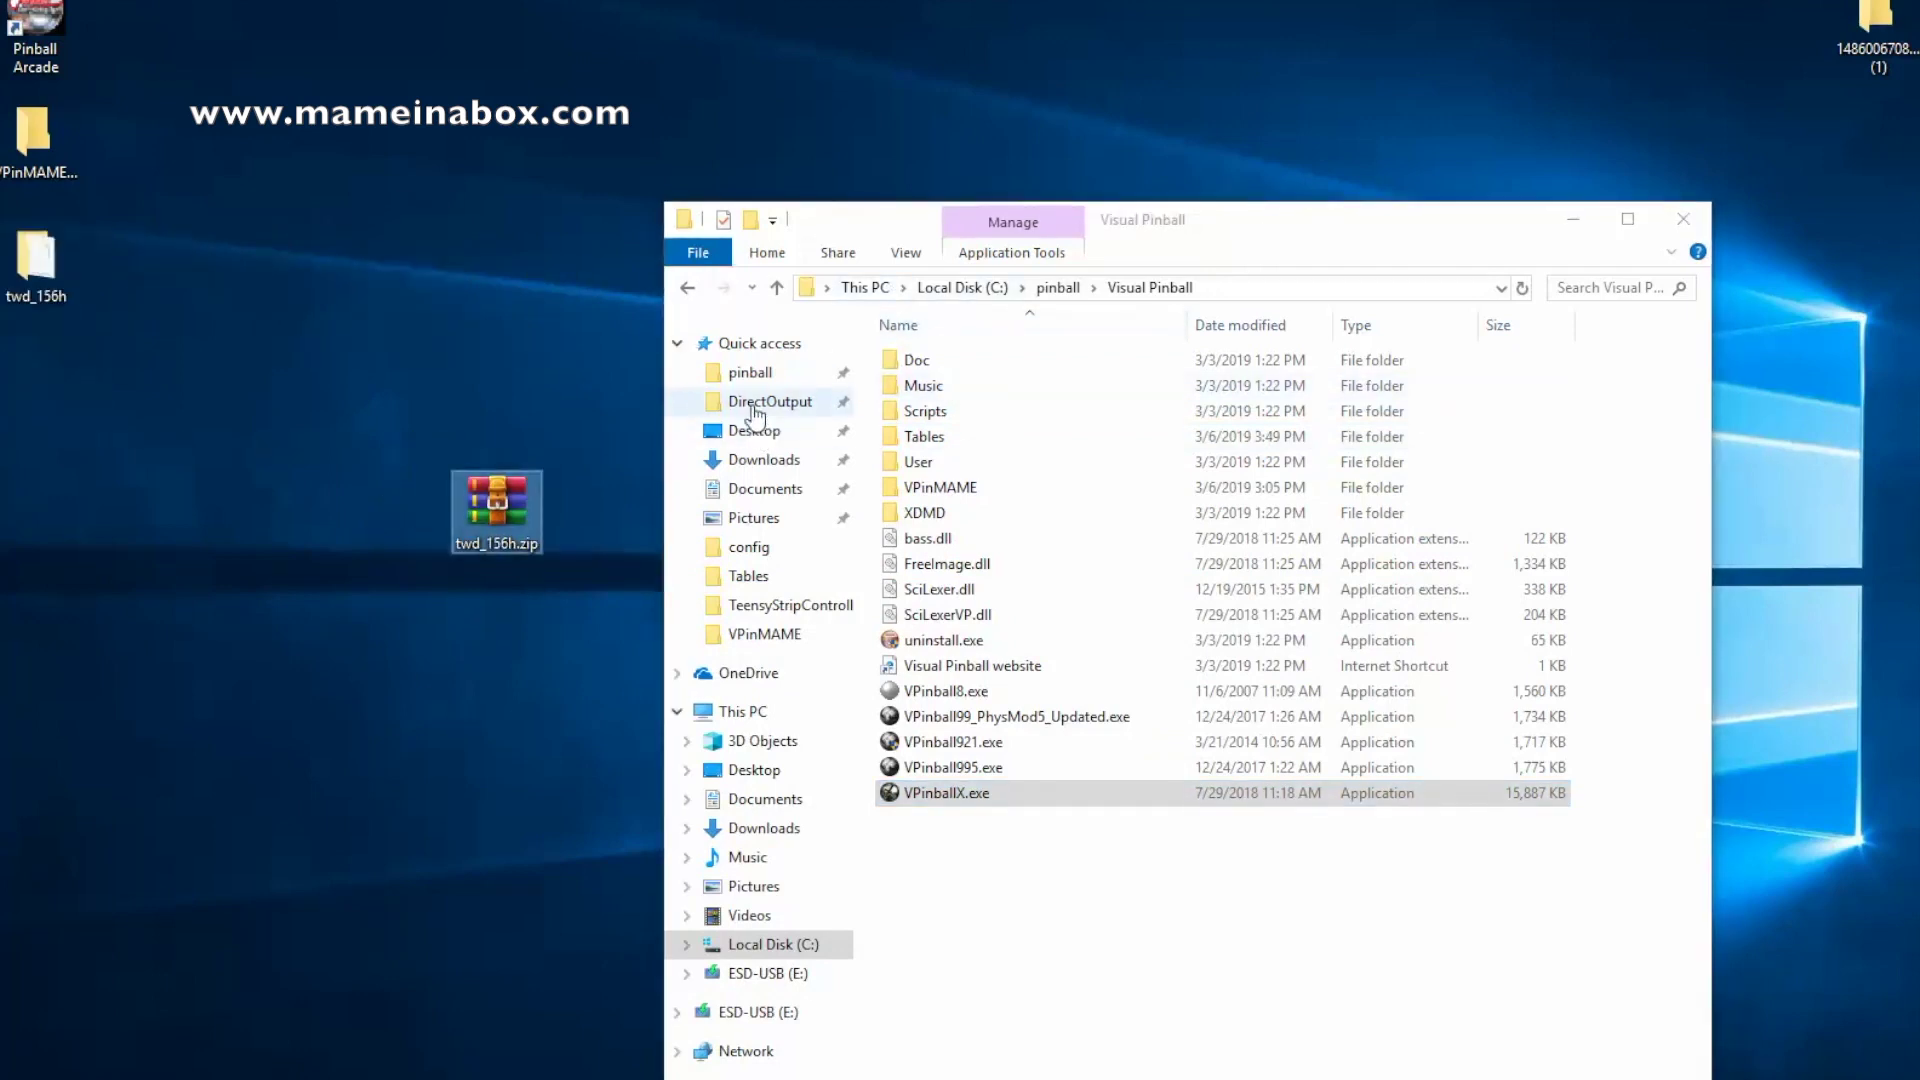
double_click(954, 490)
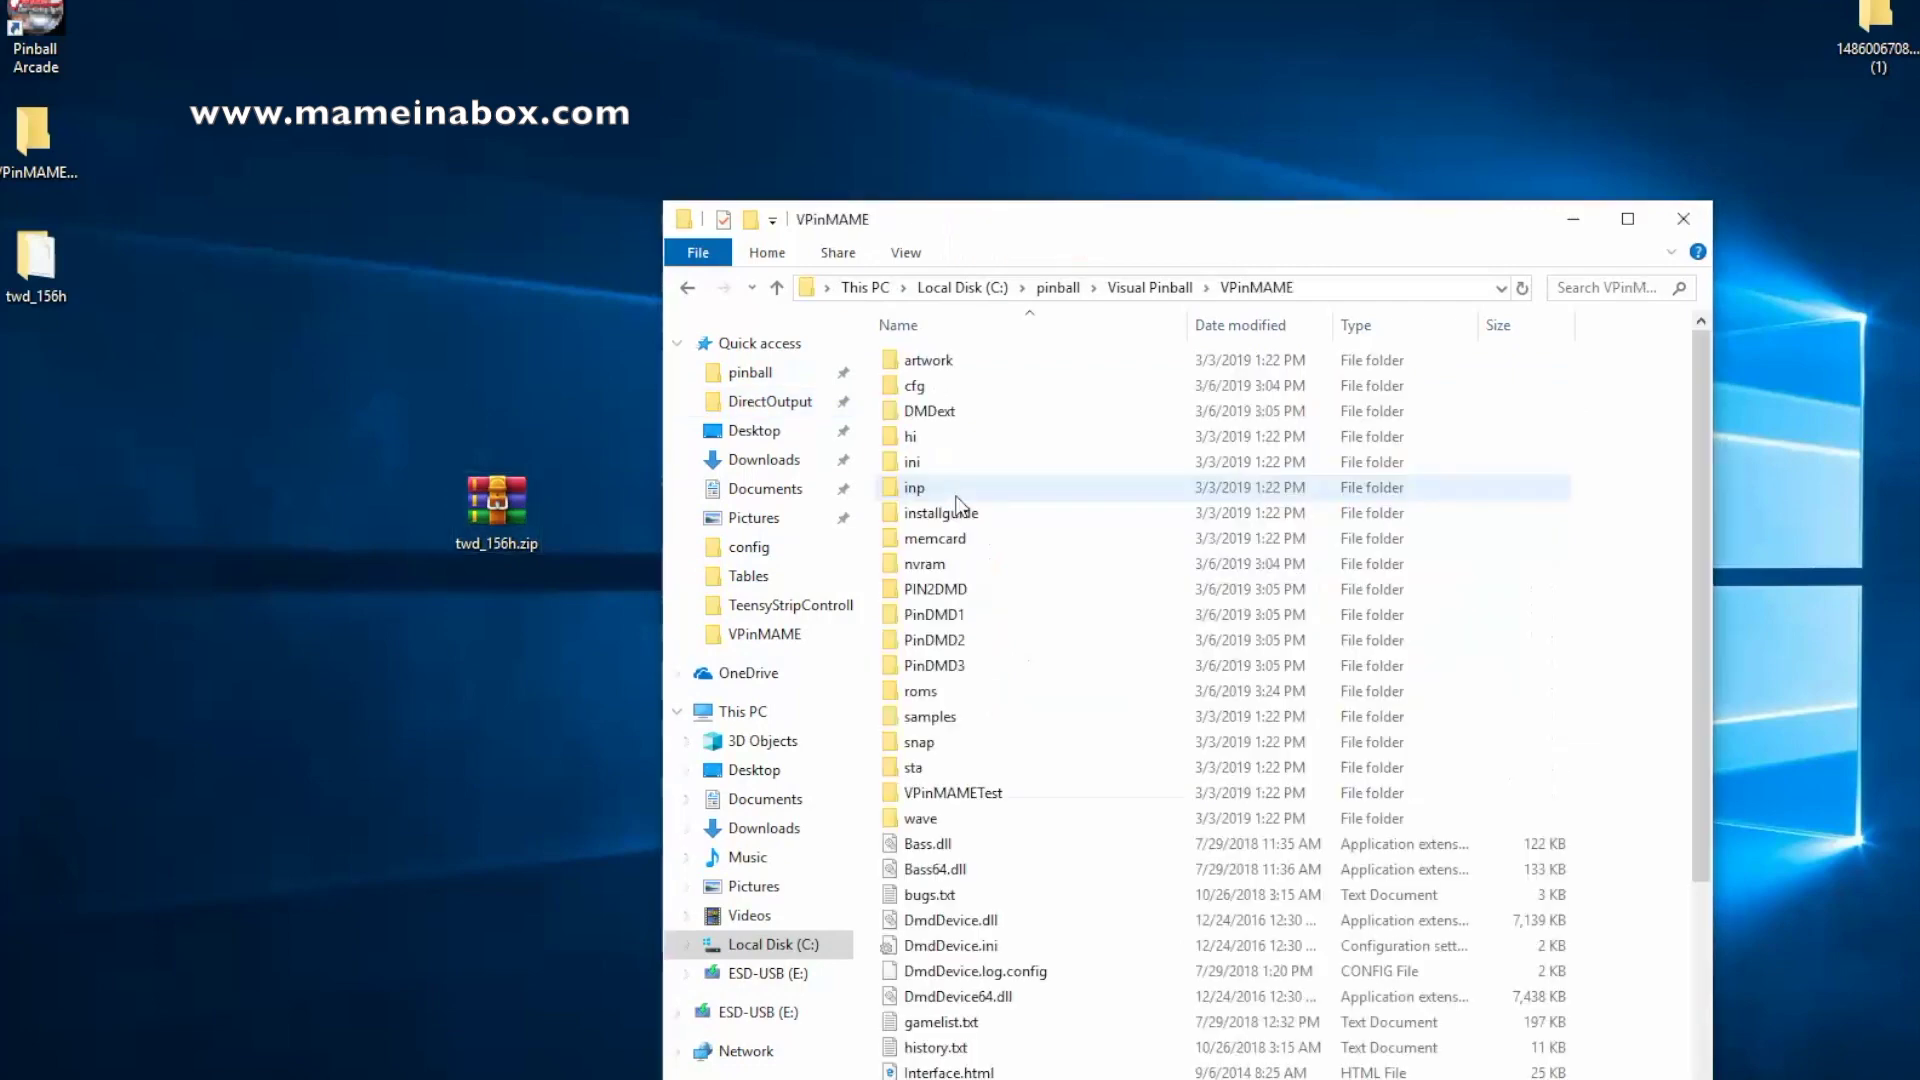
double_click(912, 692)
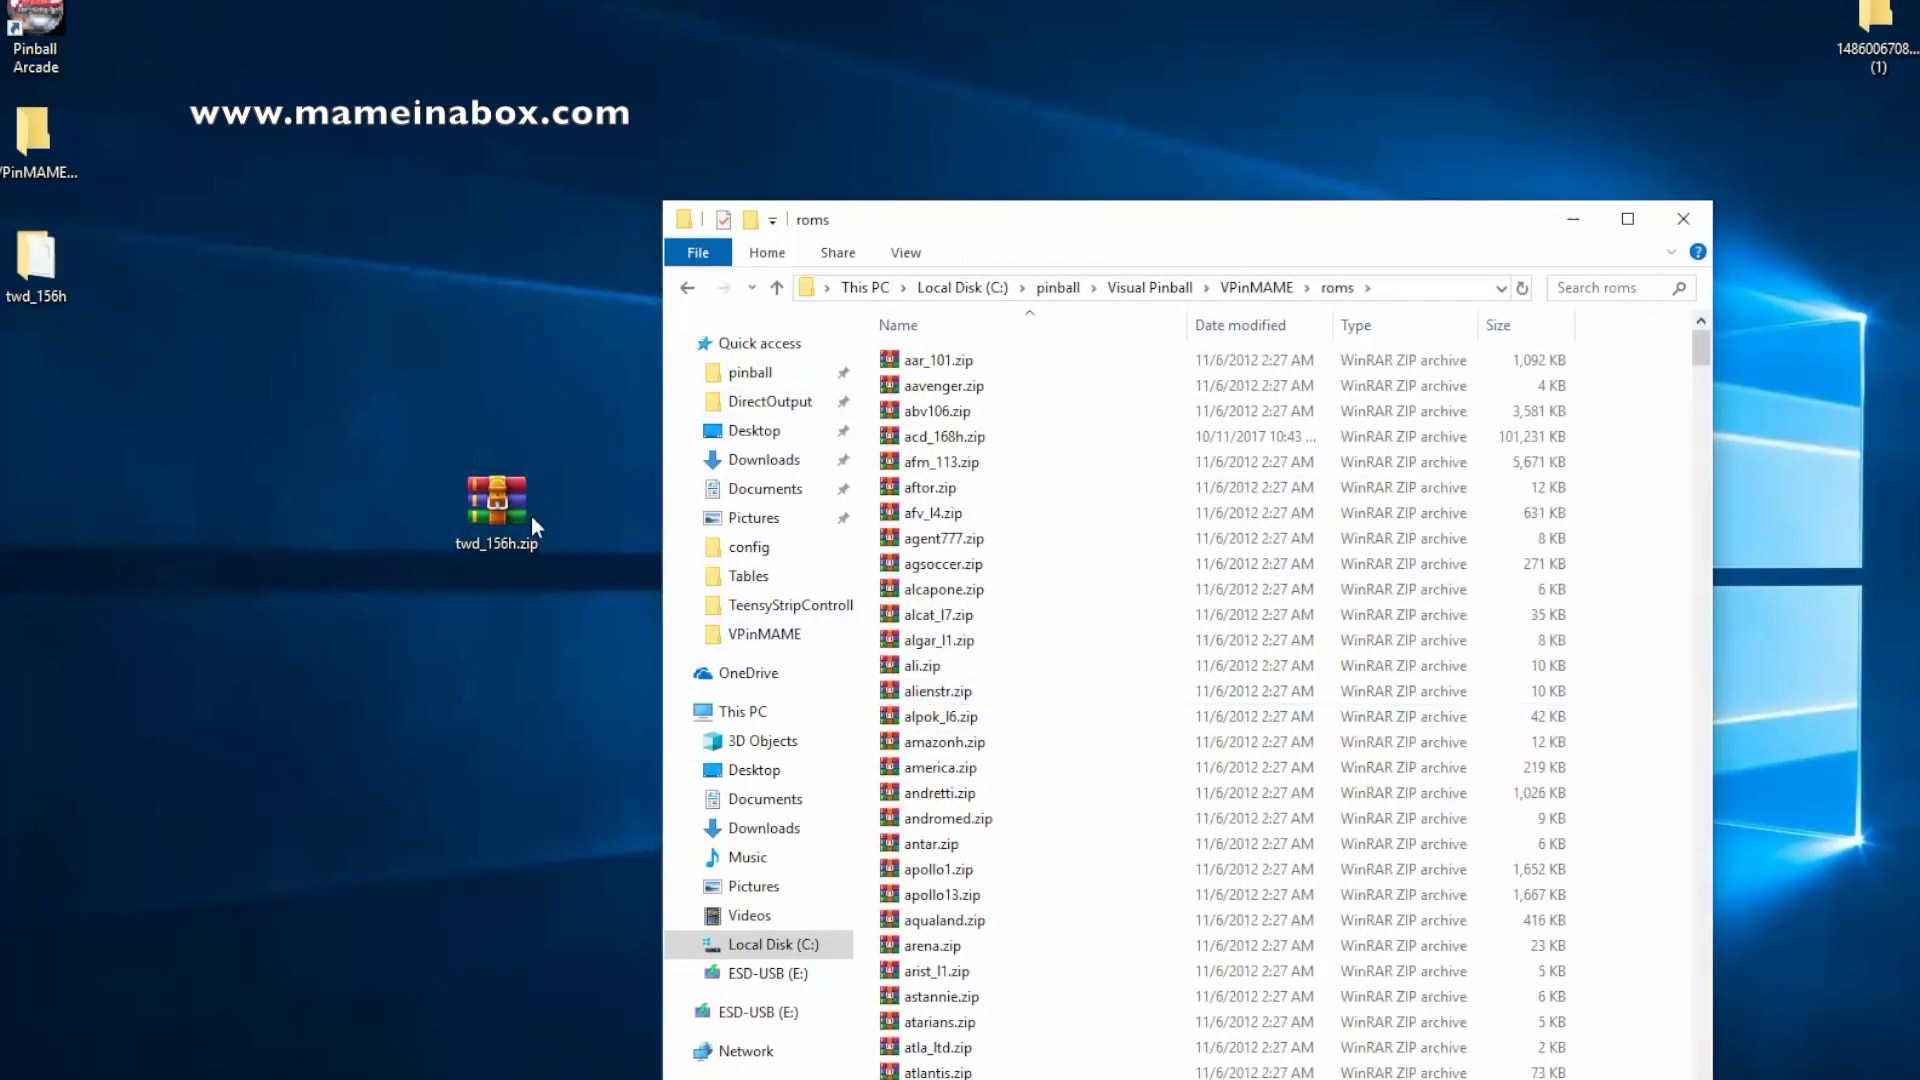
left_click_drag(502, 506, 1666, 634)
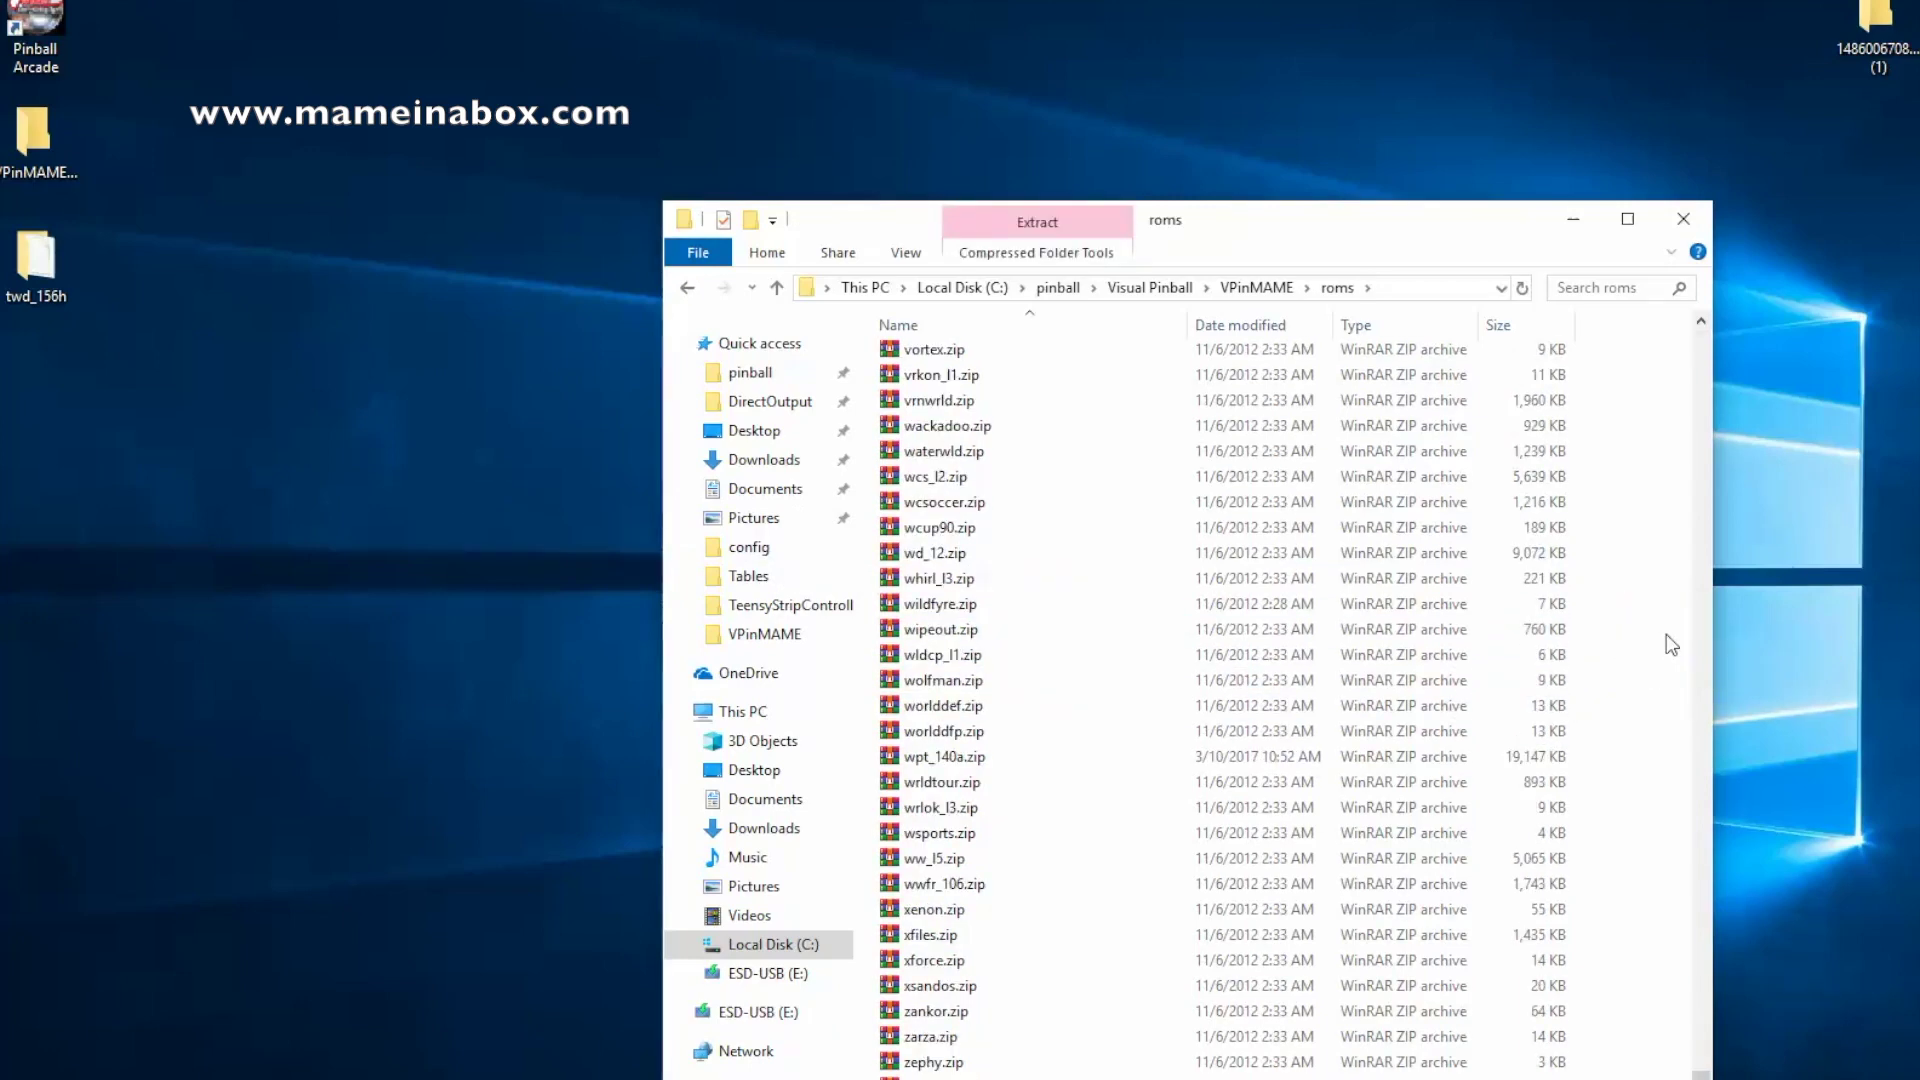
left_click(1684, 220)
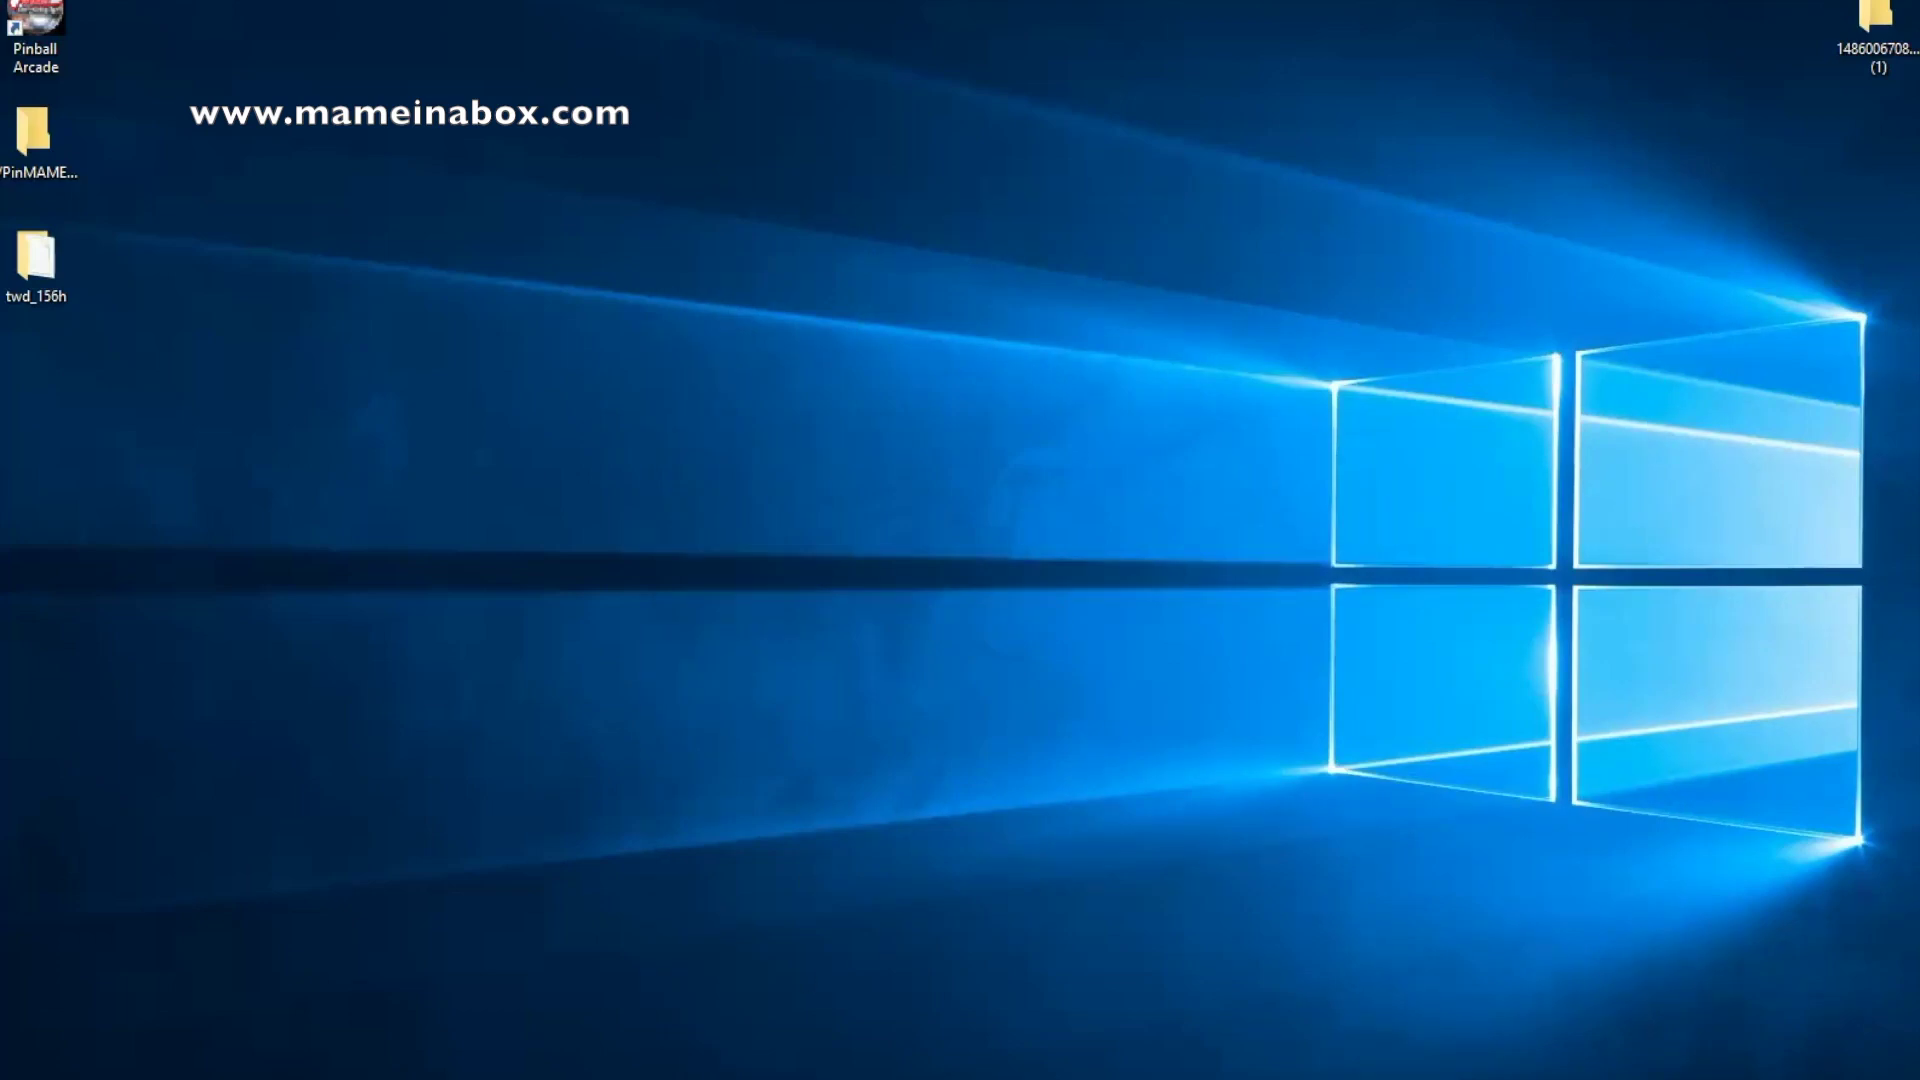
Step: Reopen The Walking Dead_VP10_LEMOD_REDUX.vpx from the recent files, dismiss the sound error and start playing the table
key("super+e")
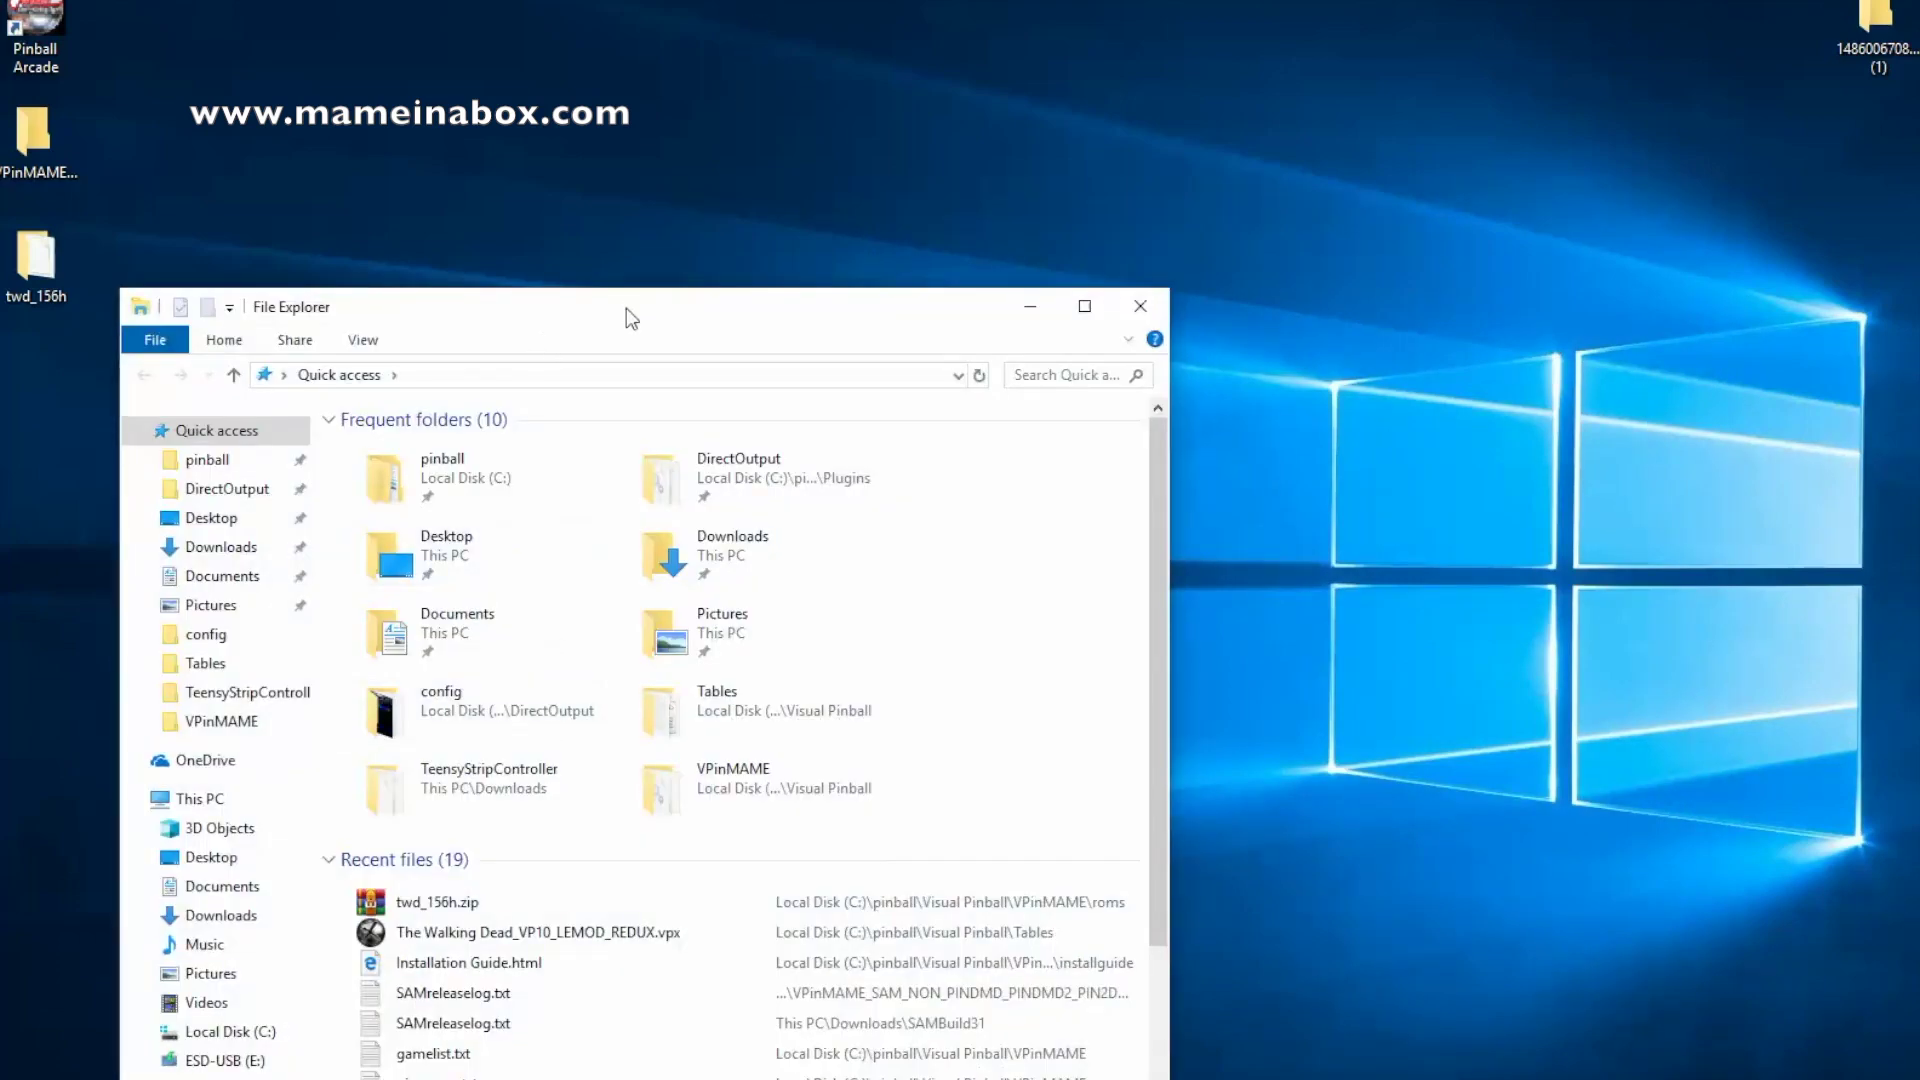
left_click_drag(630, 317, 822, 29)
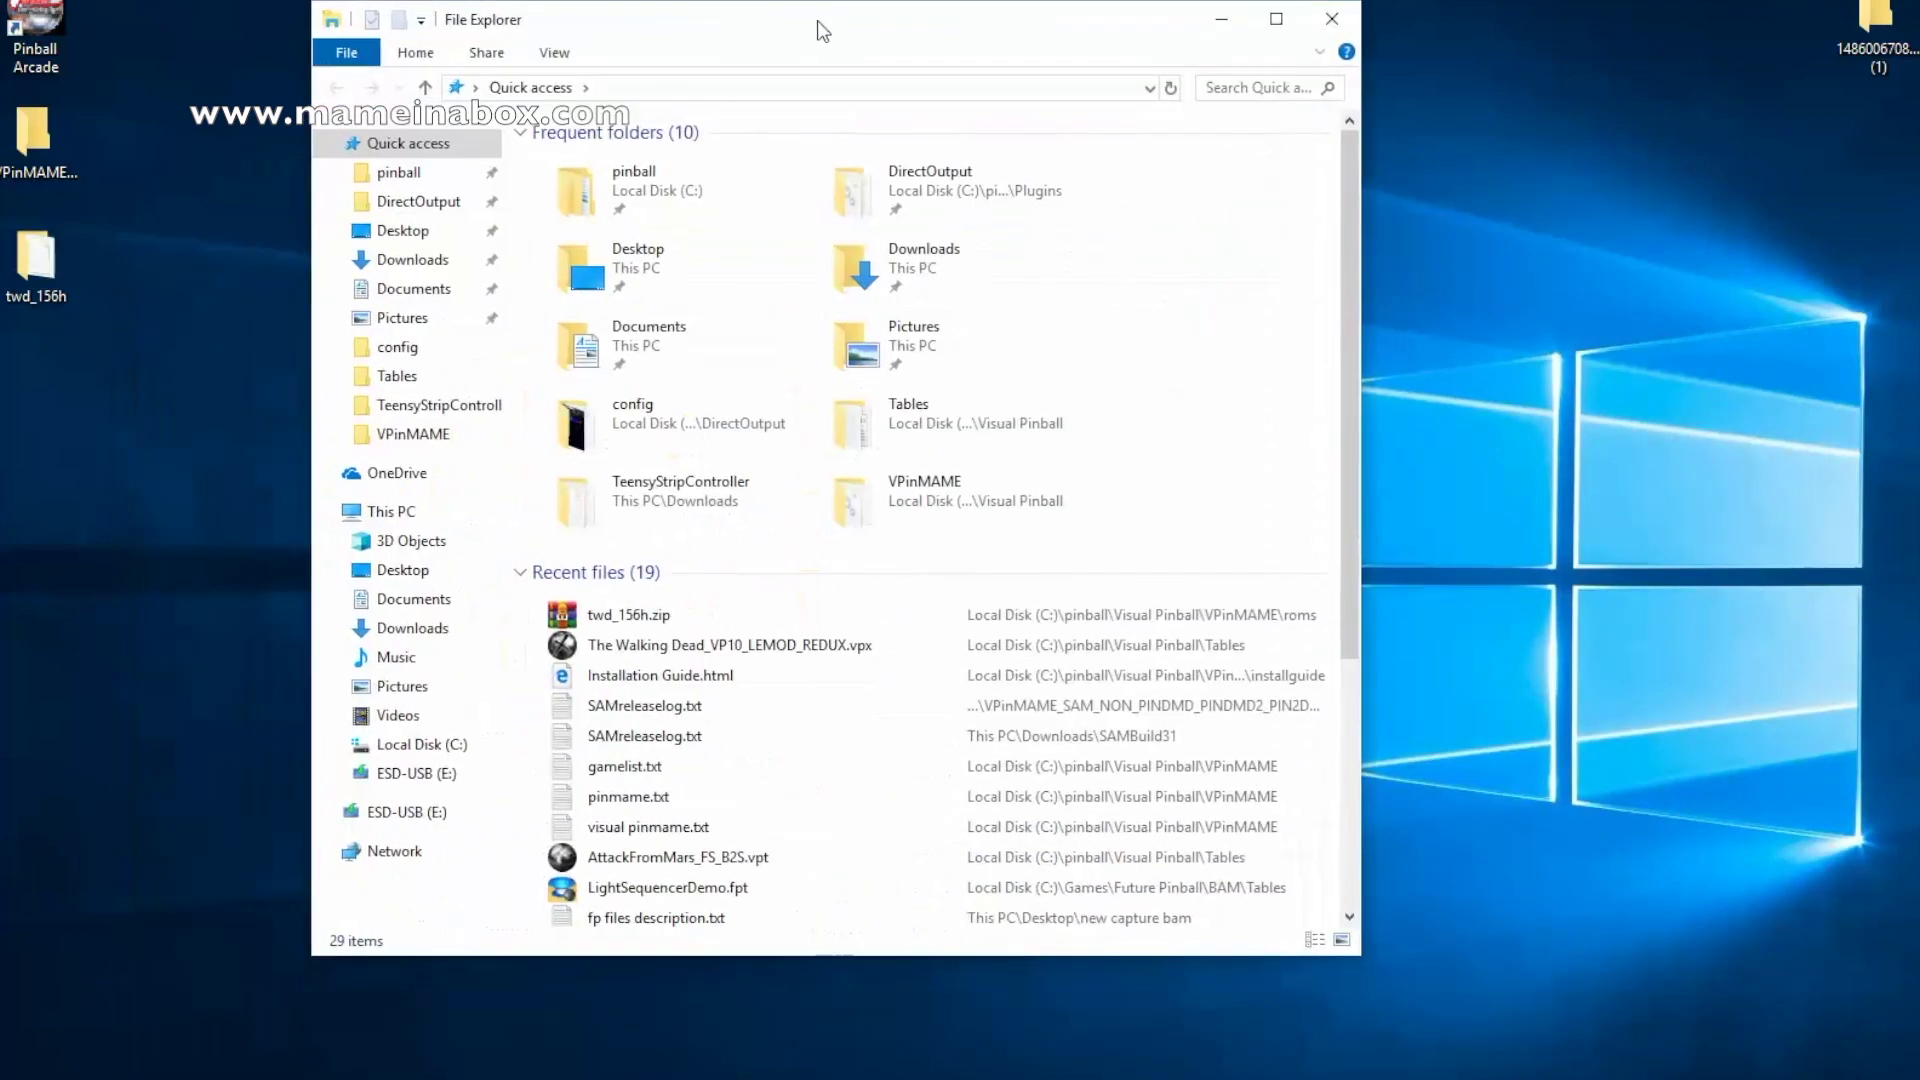
double_click(660, 648)
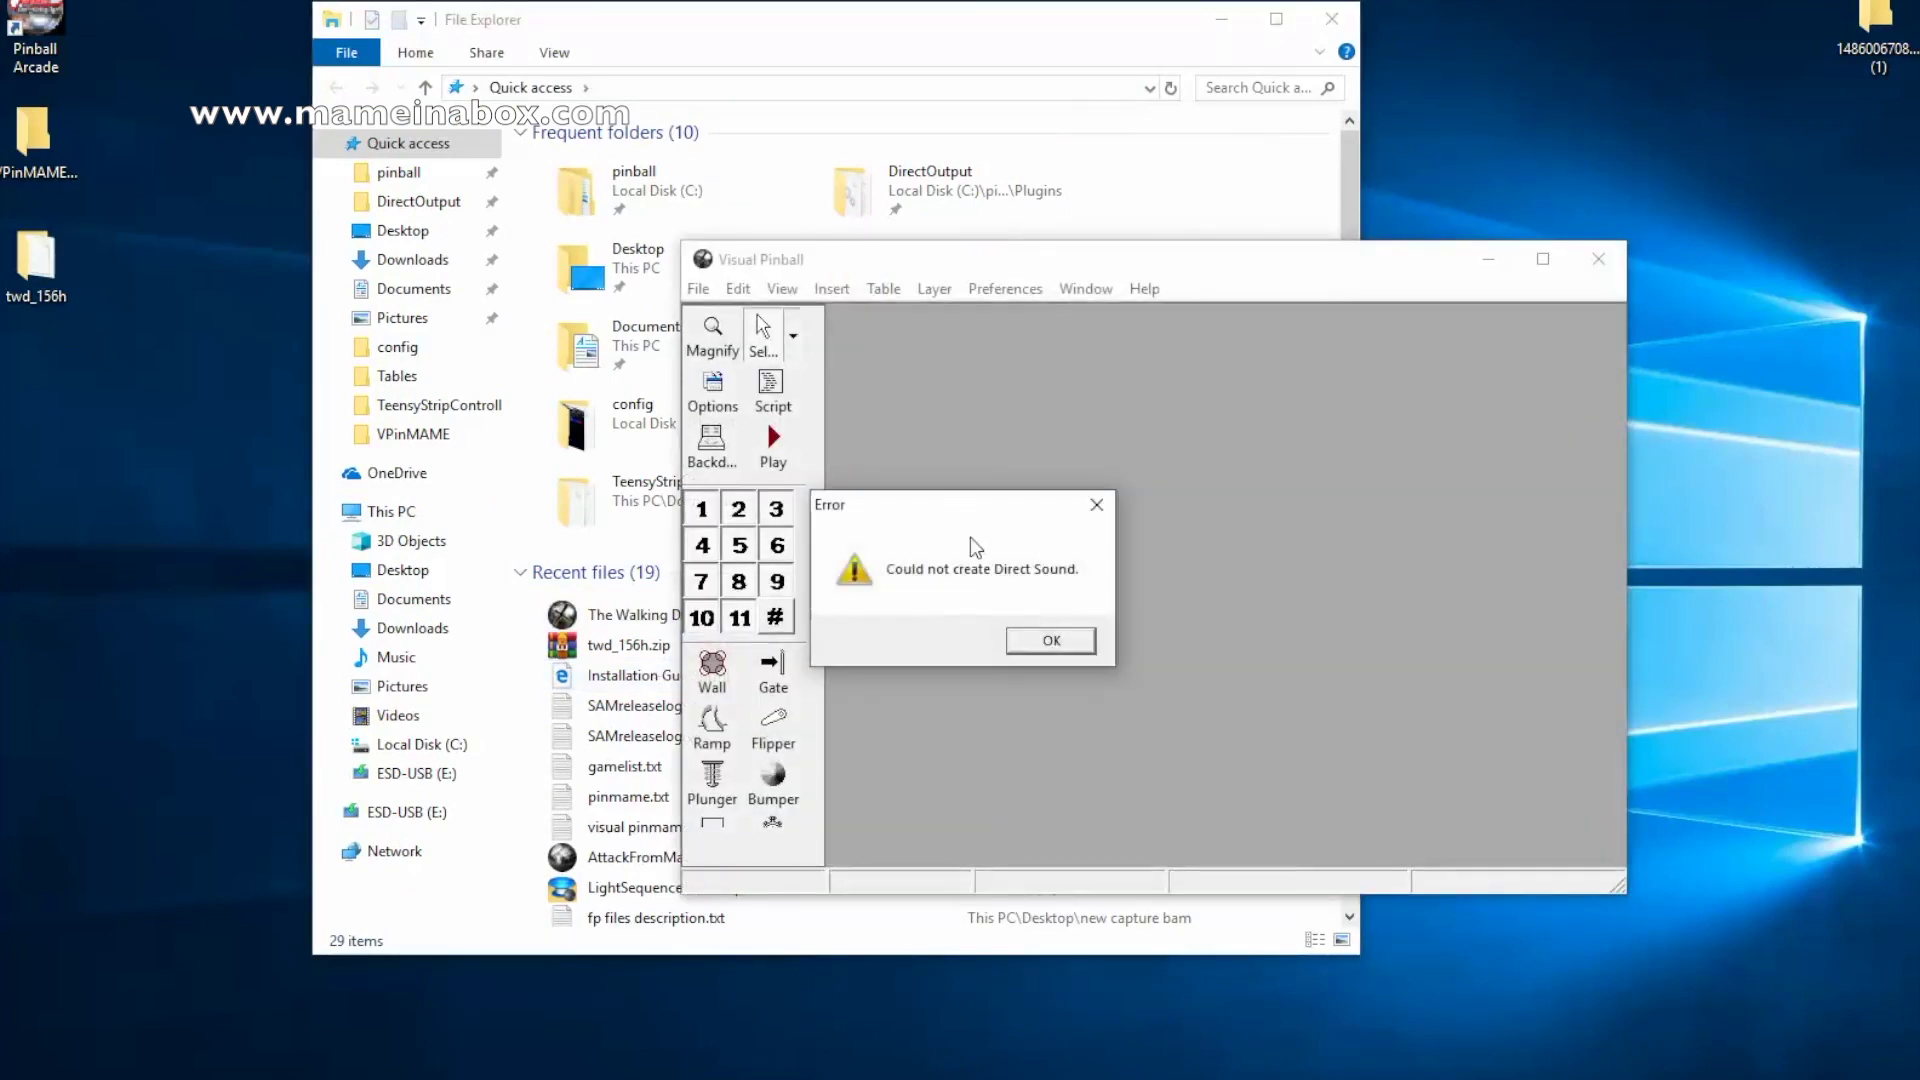
left_click(1045, 640)
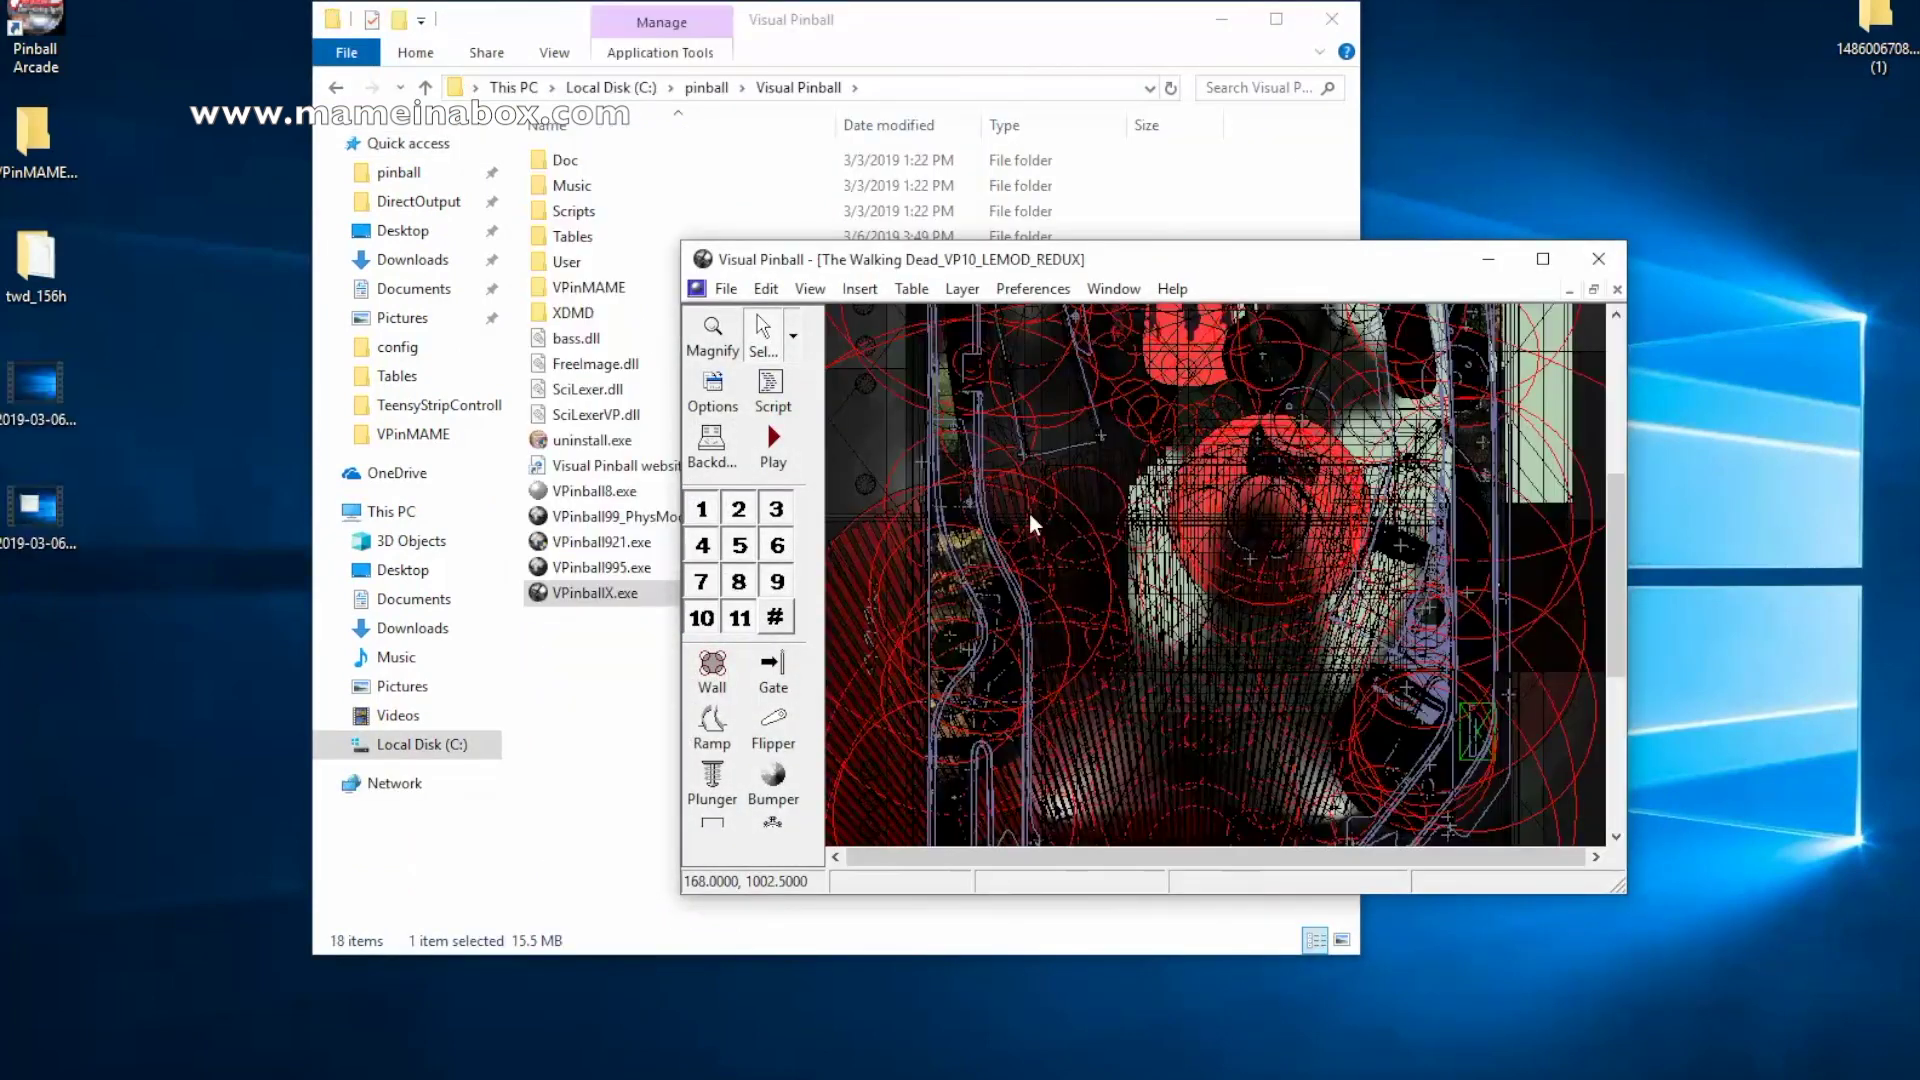
left_click(773, 444)
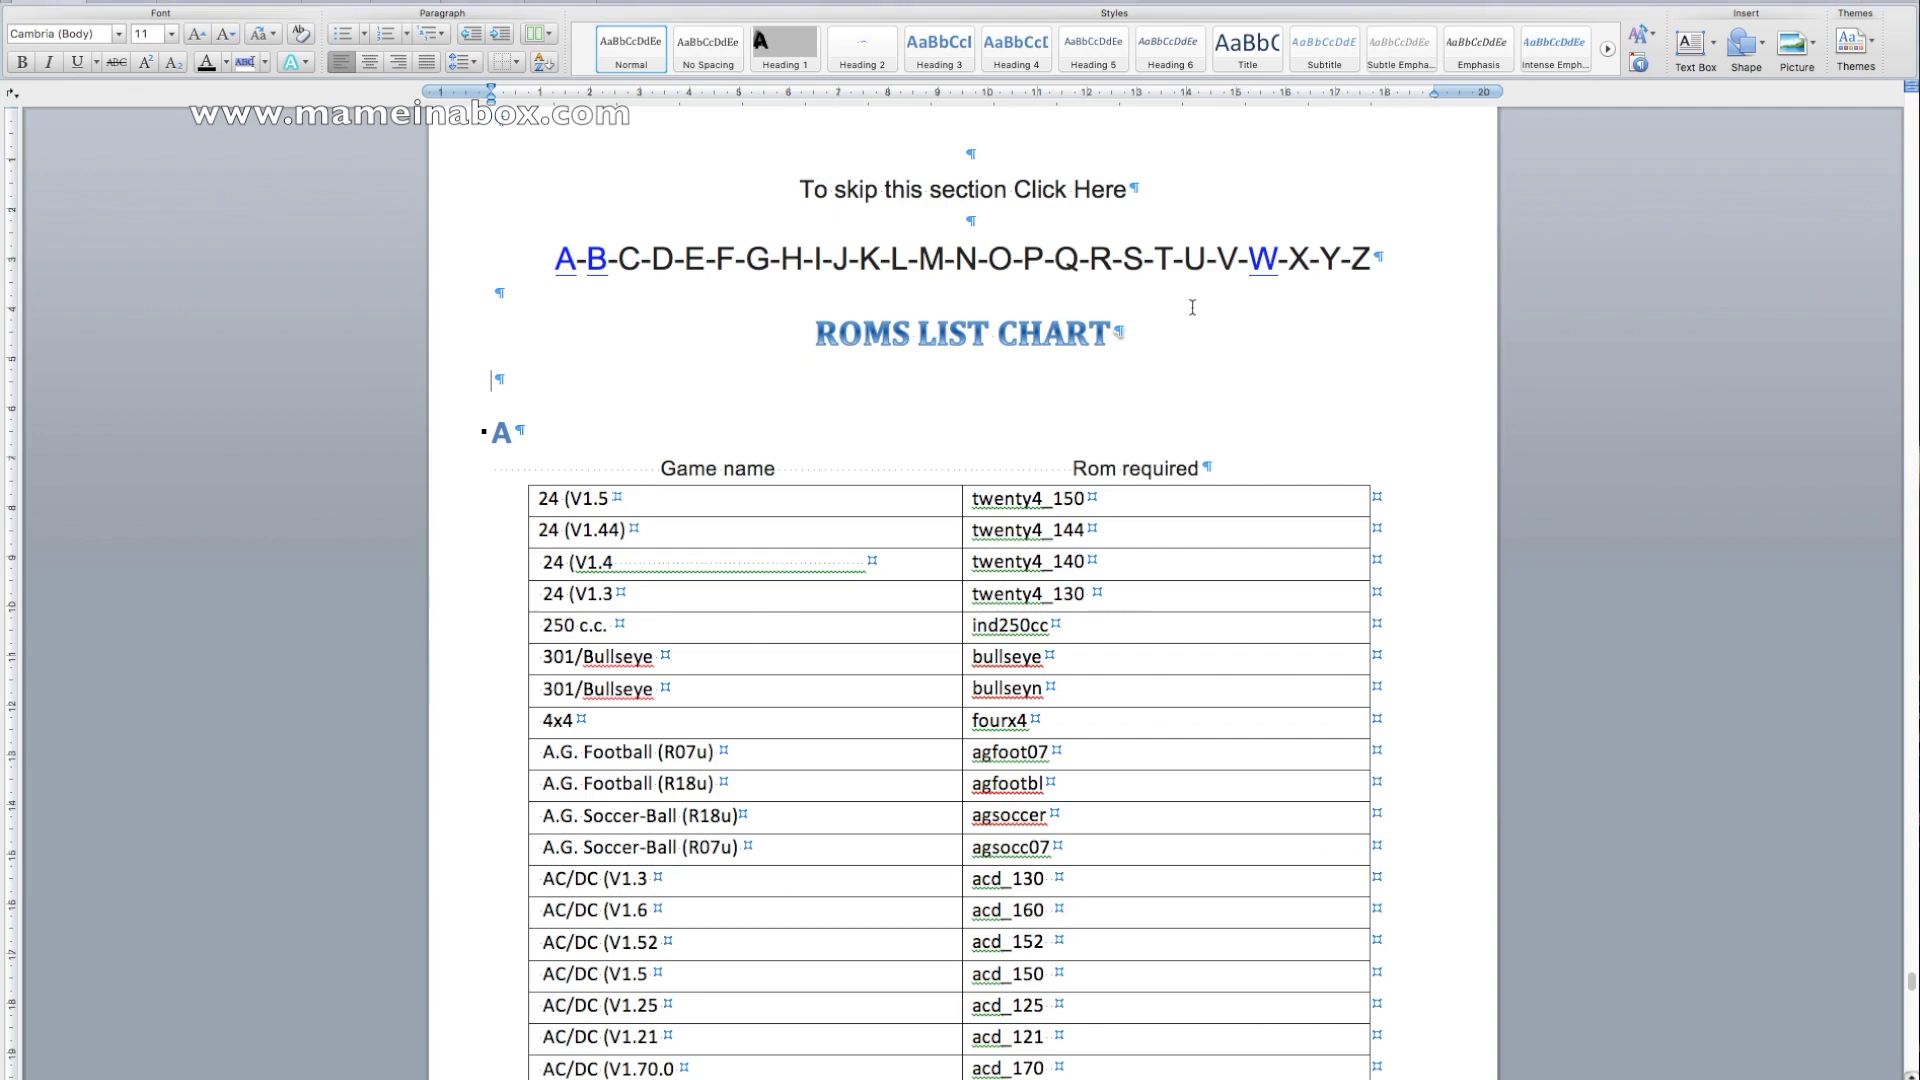
Step: Jump to the W section of the ROM list chart and highlight the Walking Dead, The Limited Edition LEMOD_REDUX row
scroll(1192, 312, "up", 2)
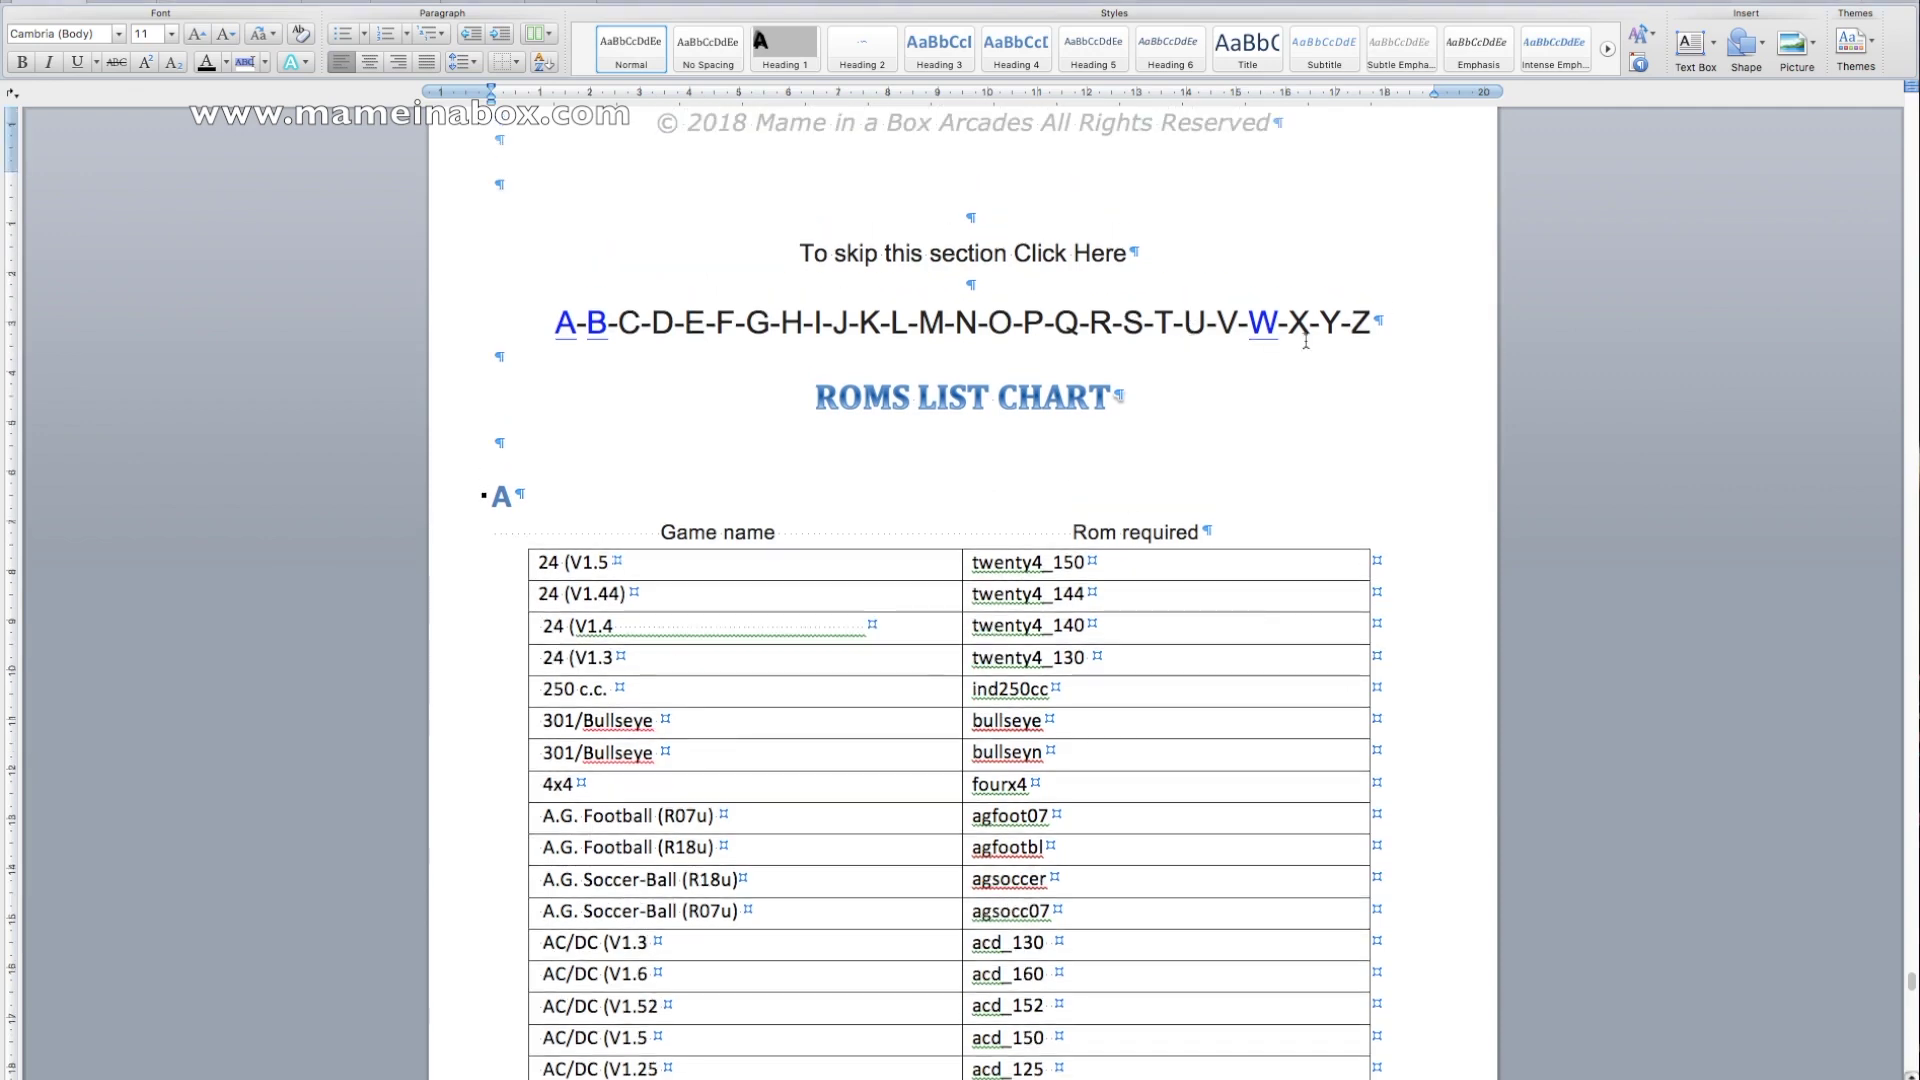
left_click(1263, 323)
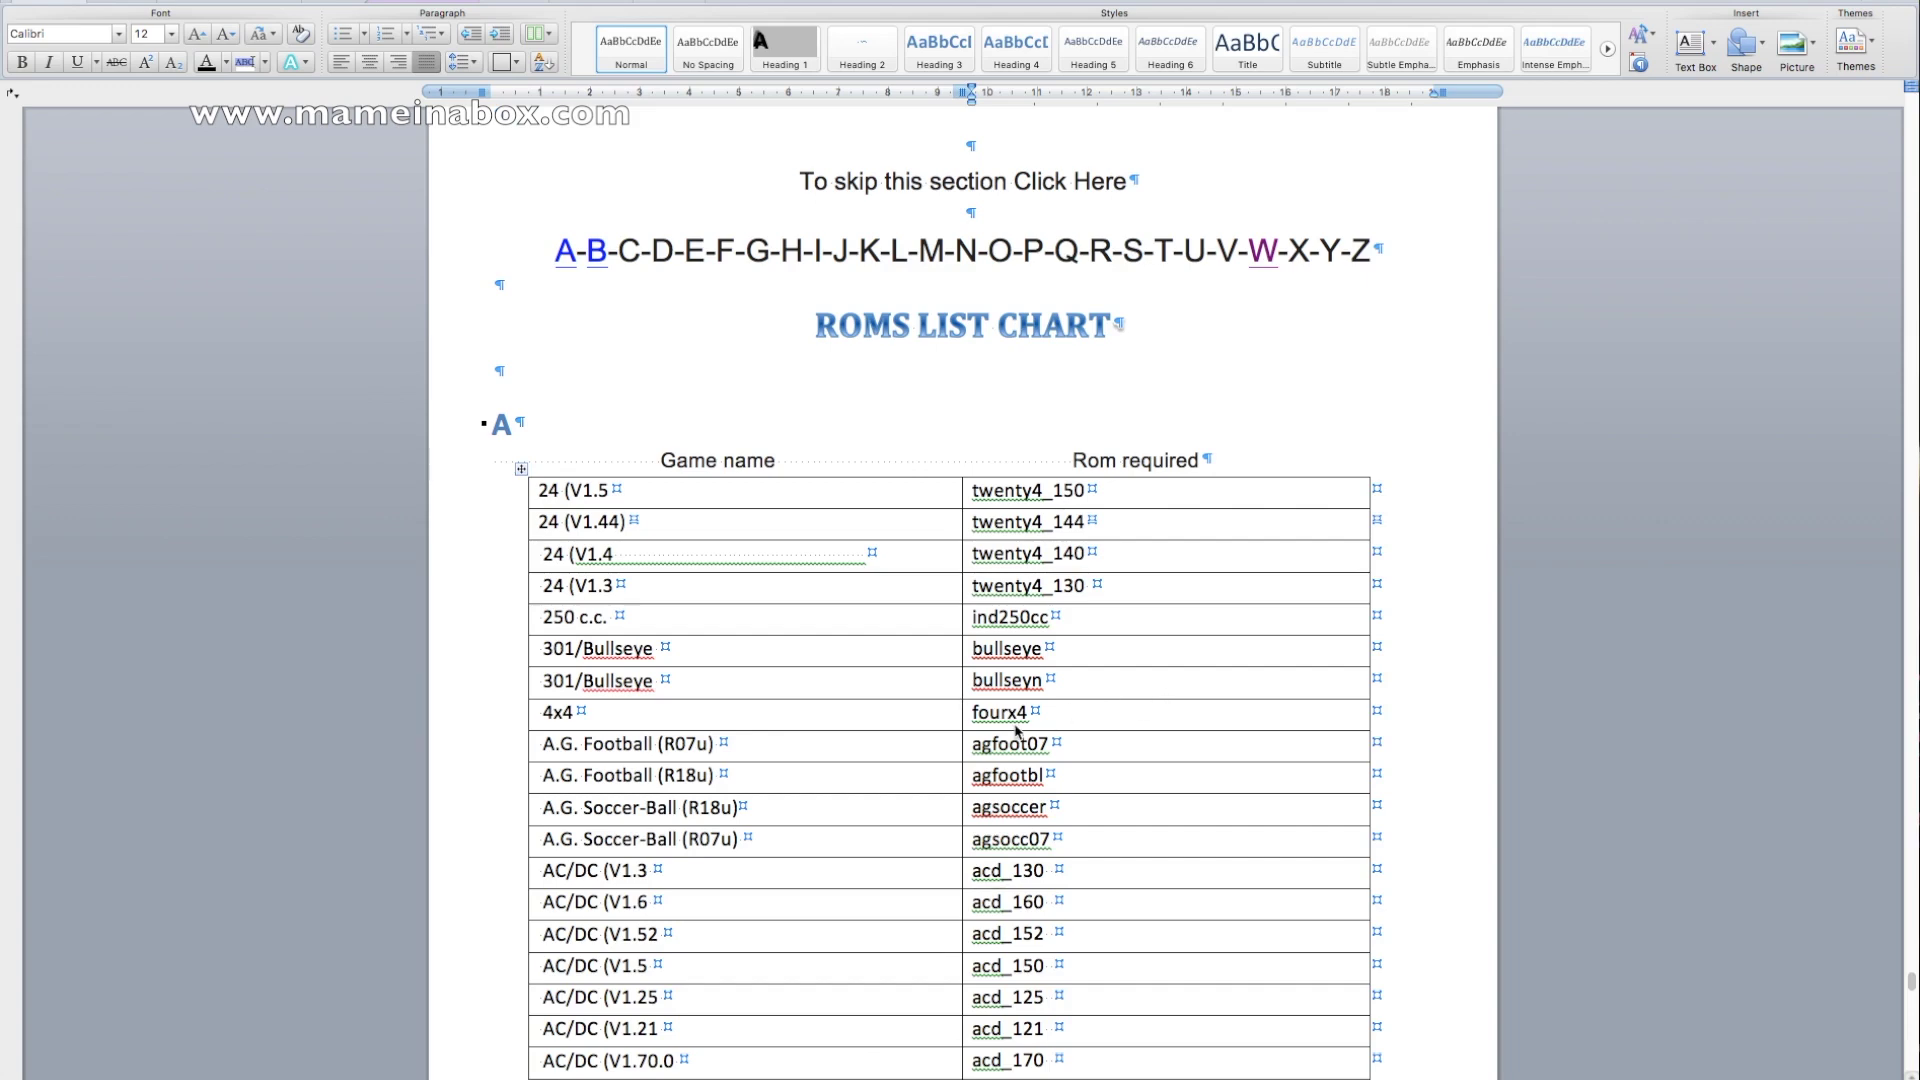
left_click(1263, 250)
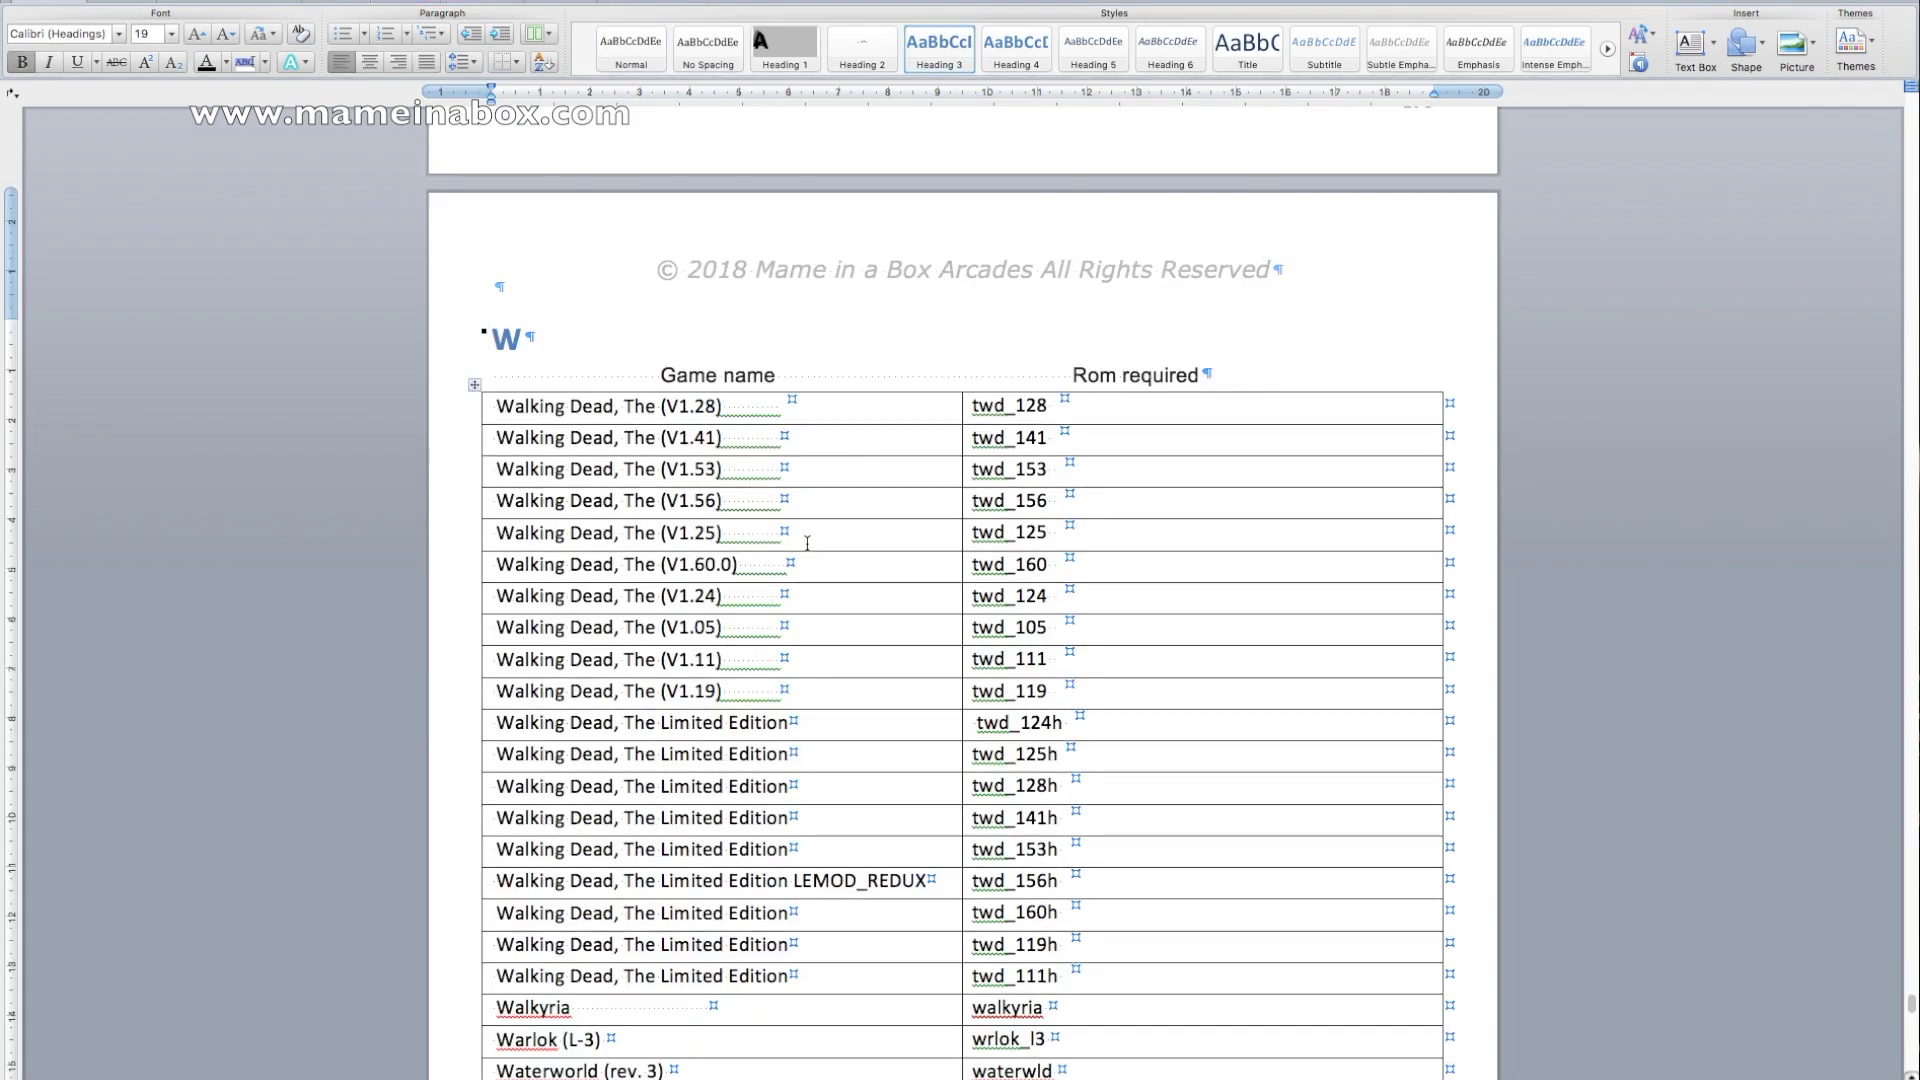
scroll(730, 808, "down", 3)
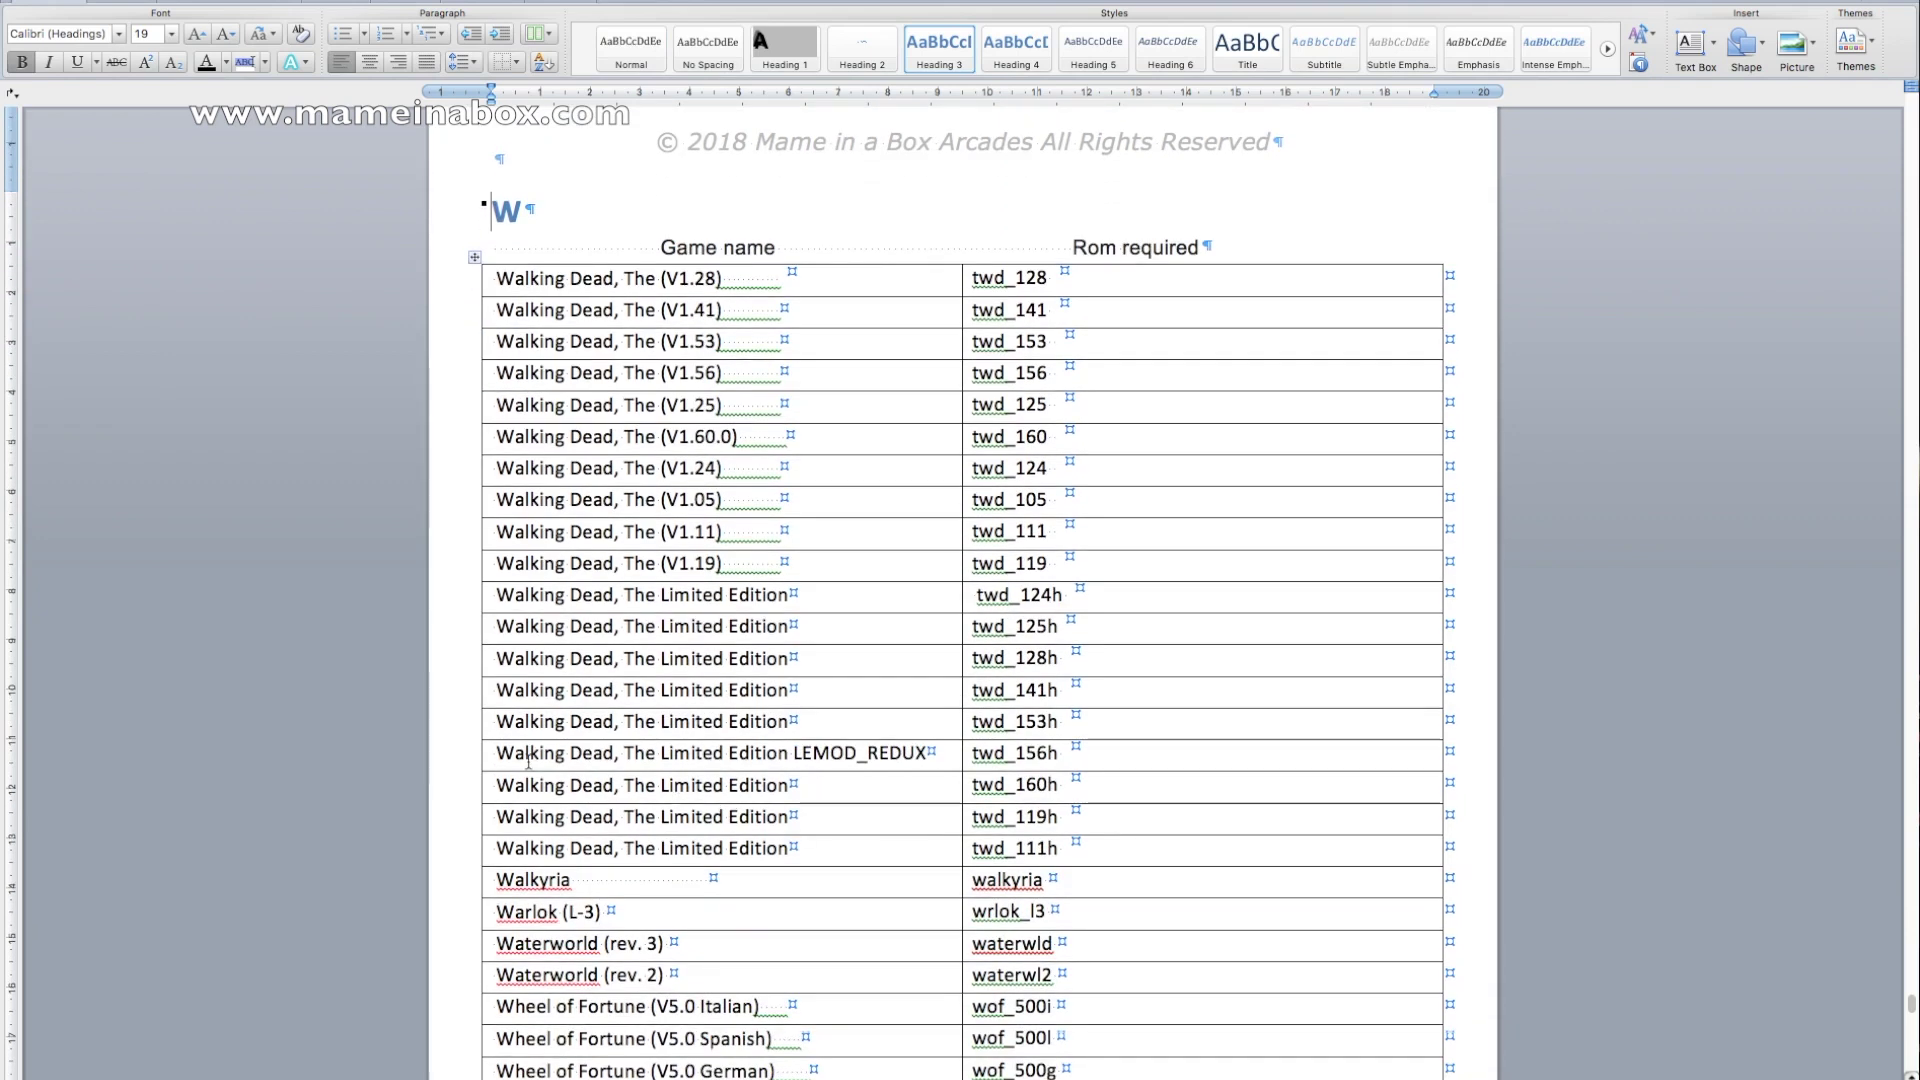
left_click_drag(497, 753, 1126, 757)
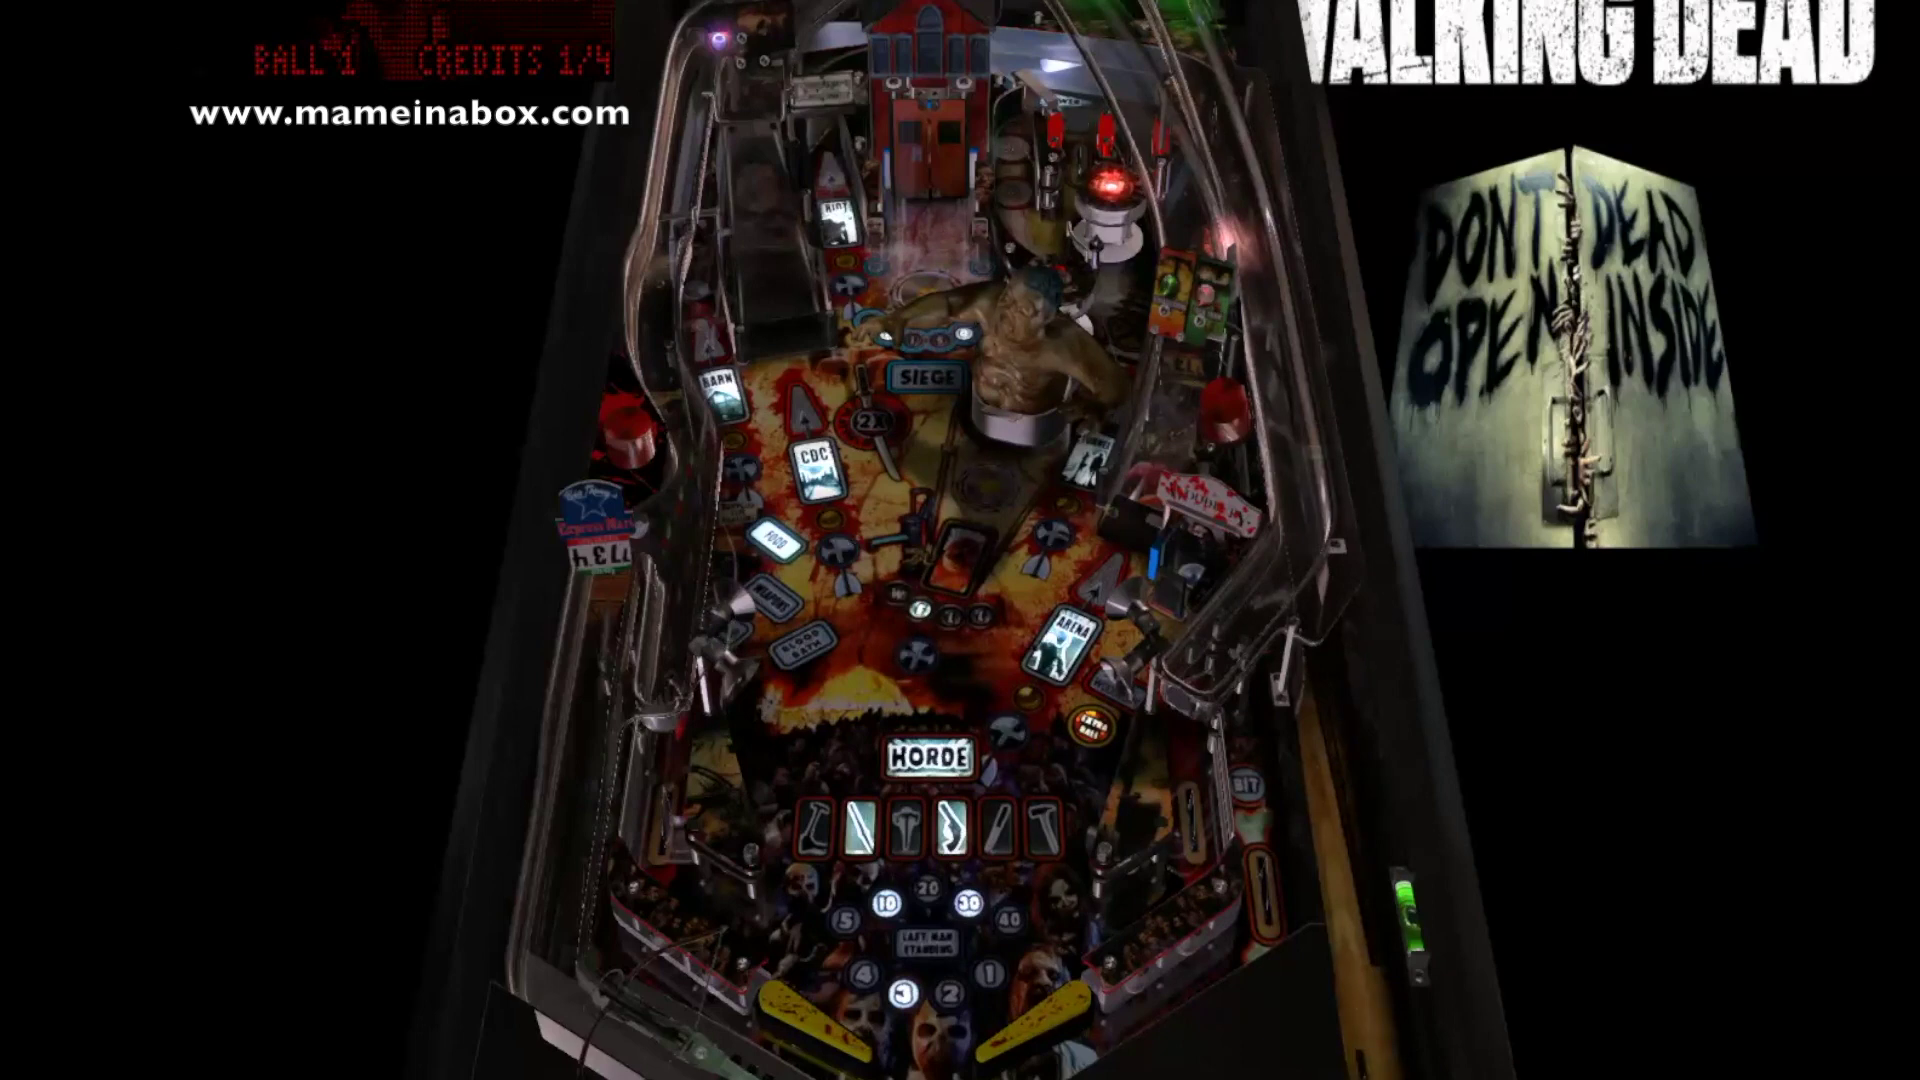
key("Shift_R")
key("Shift_L")
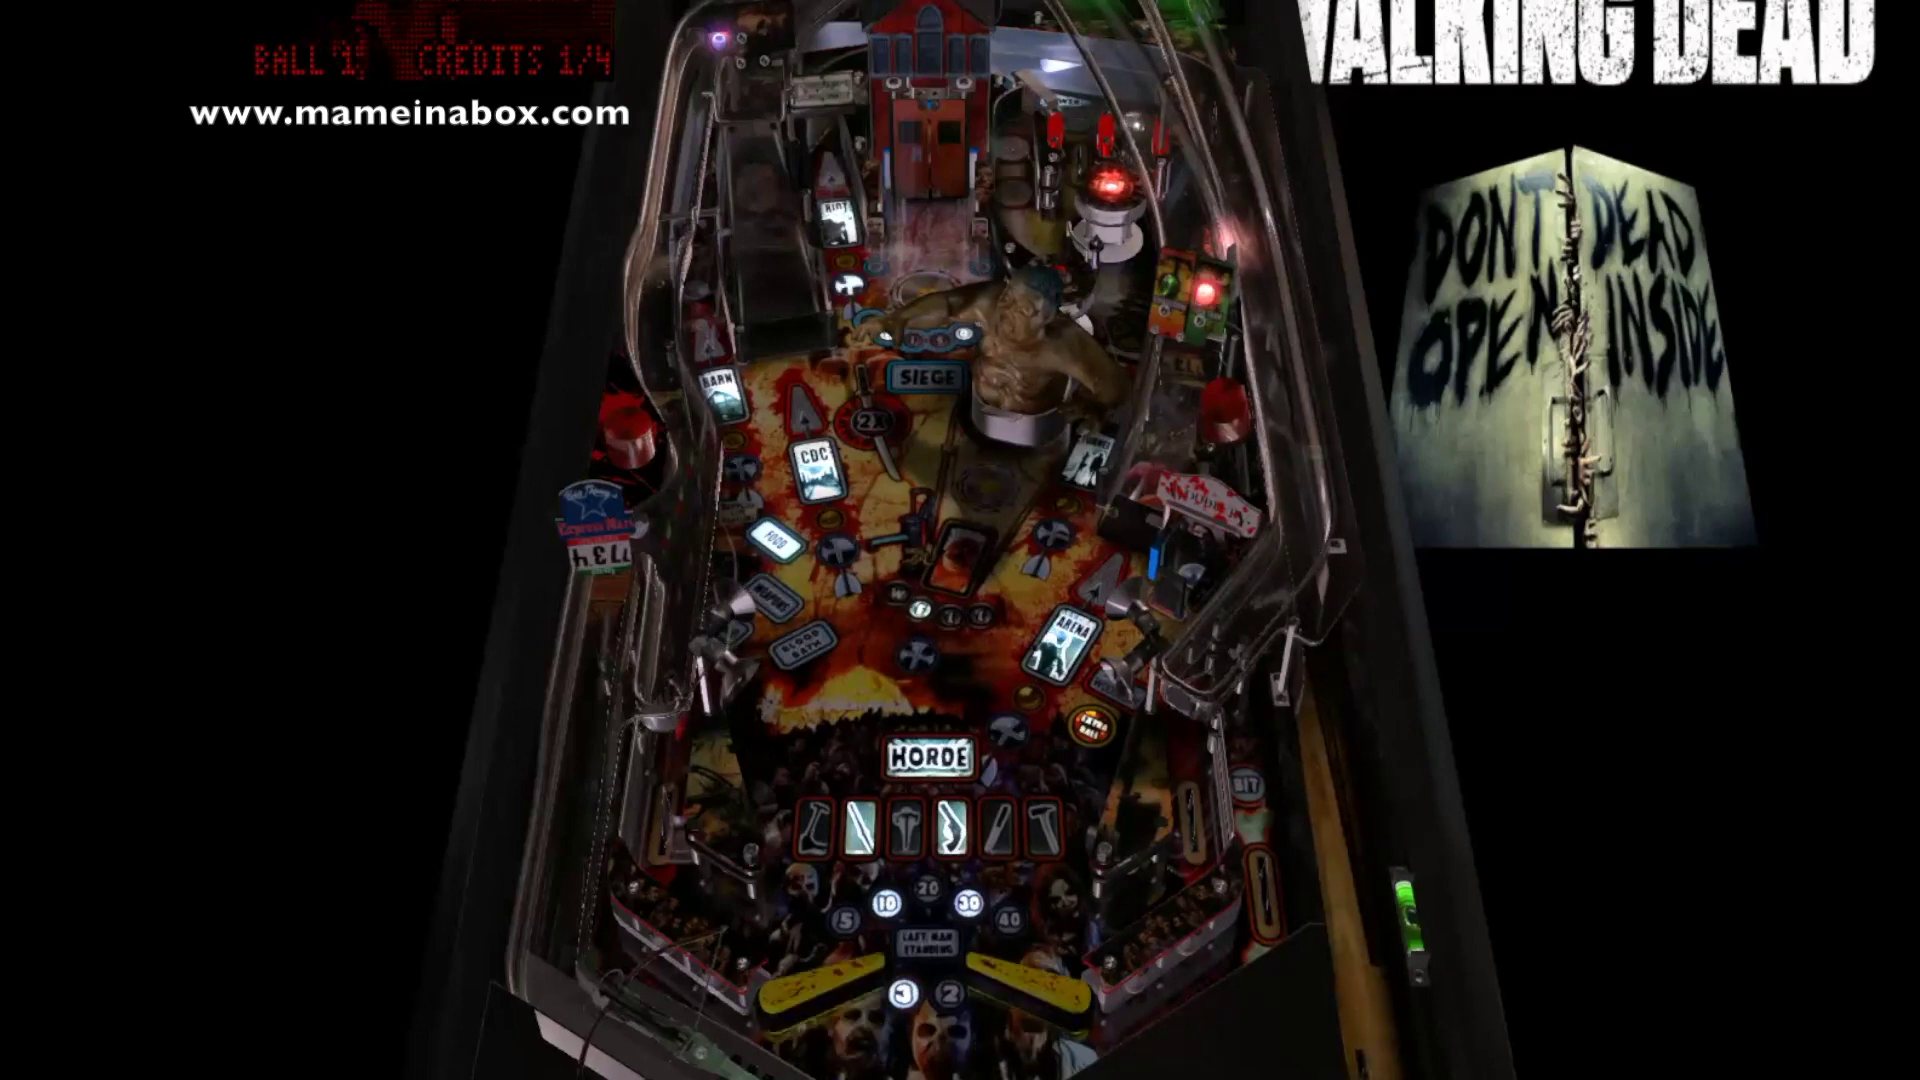
key("Shift_L")
key("Shift_R")
key("Shift_R")
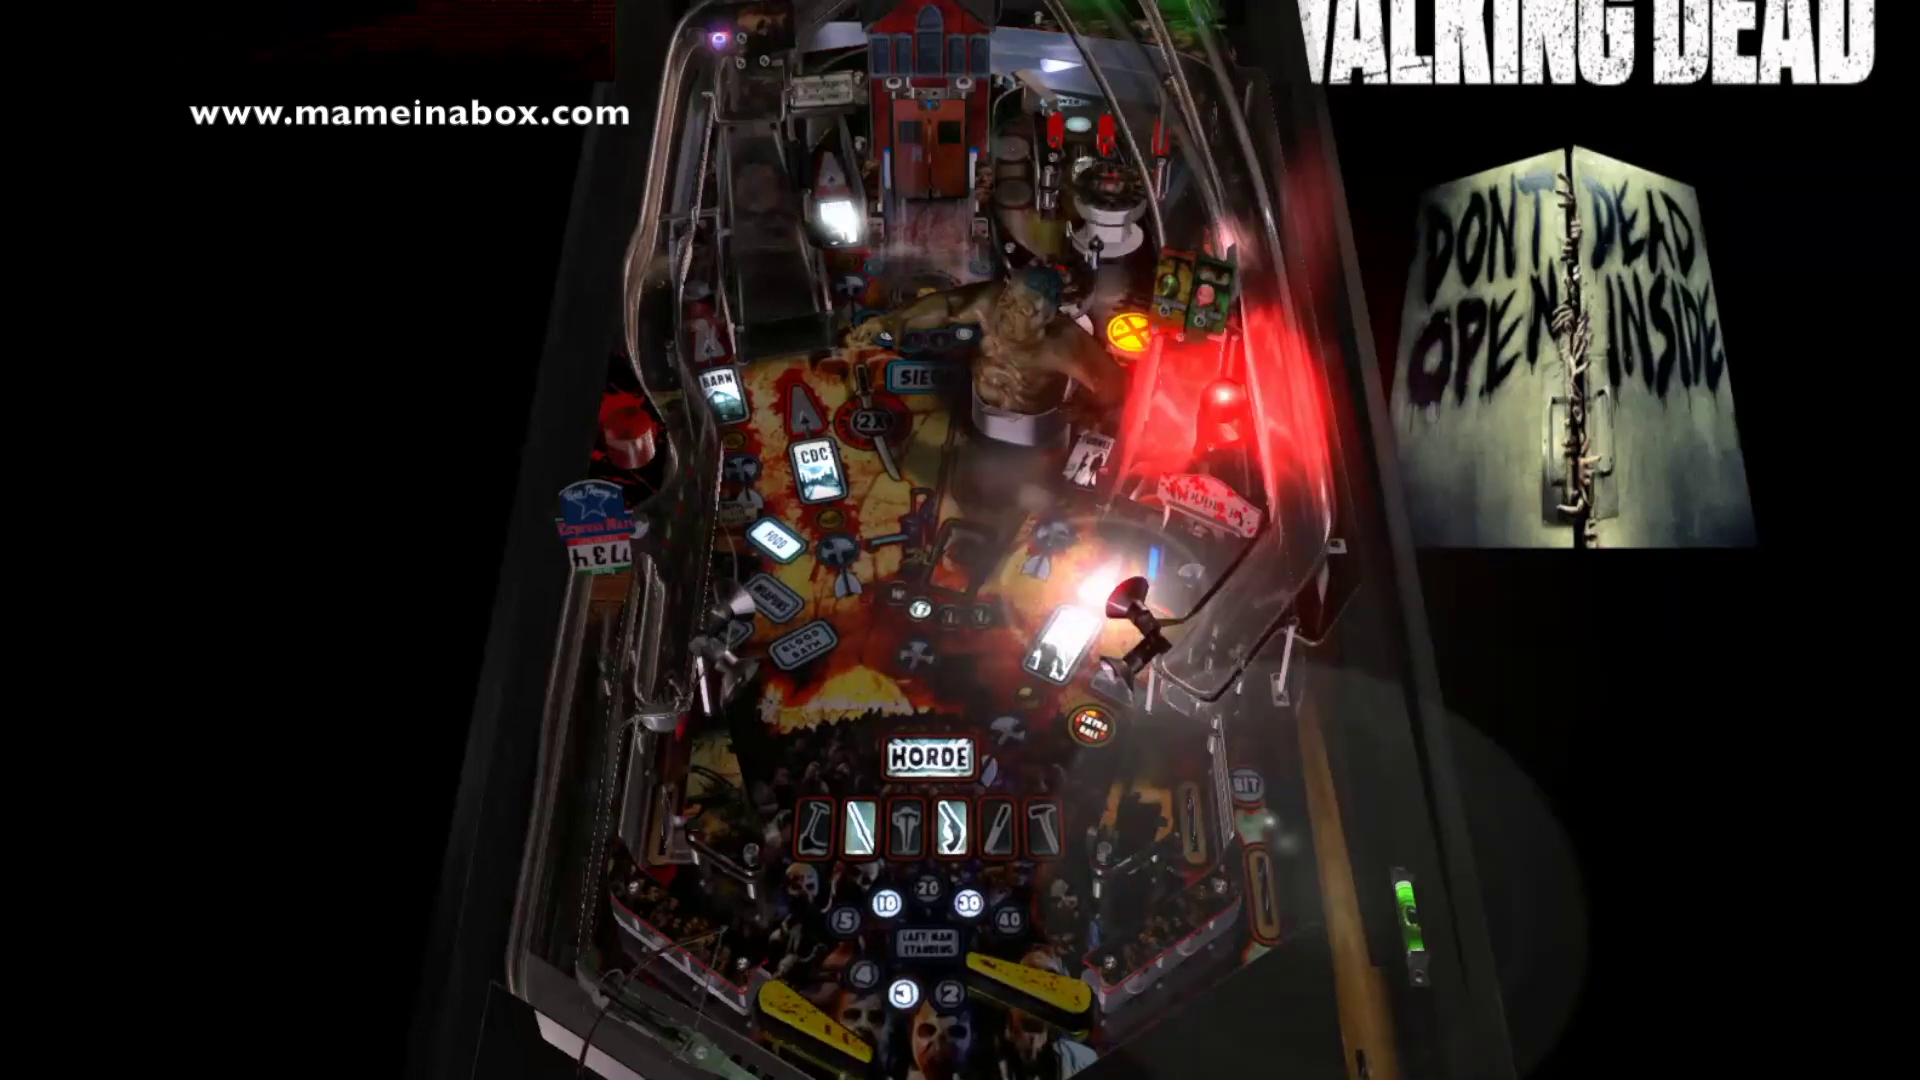
key("Shift_R")
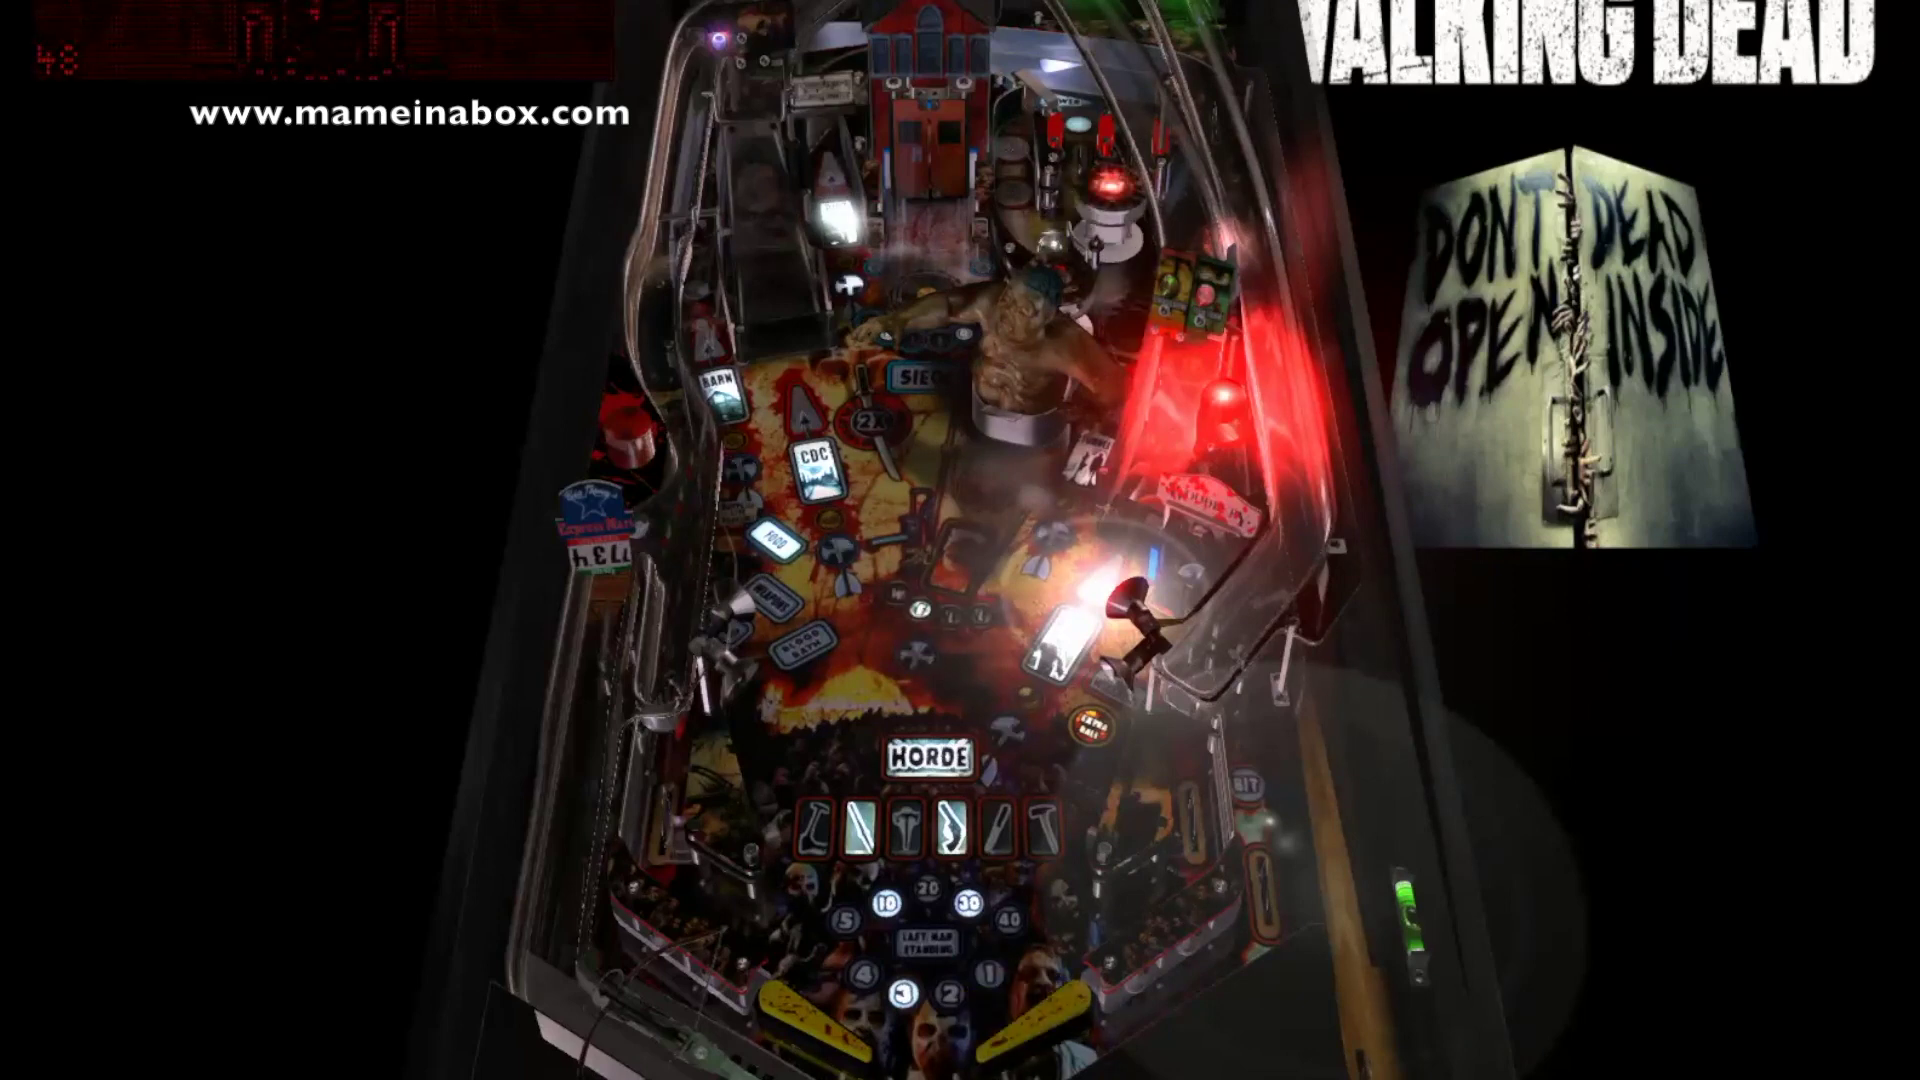
key("Shift_R")
key("Shift_L")
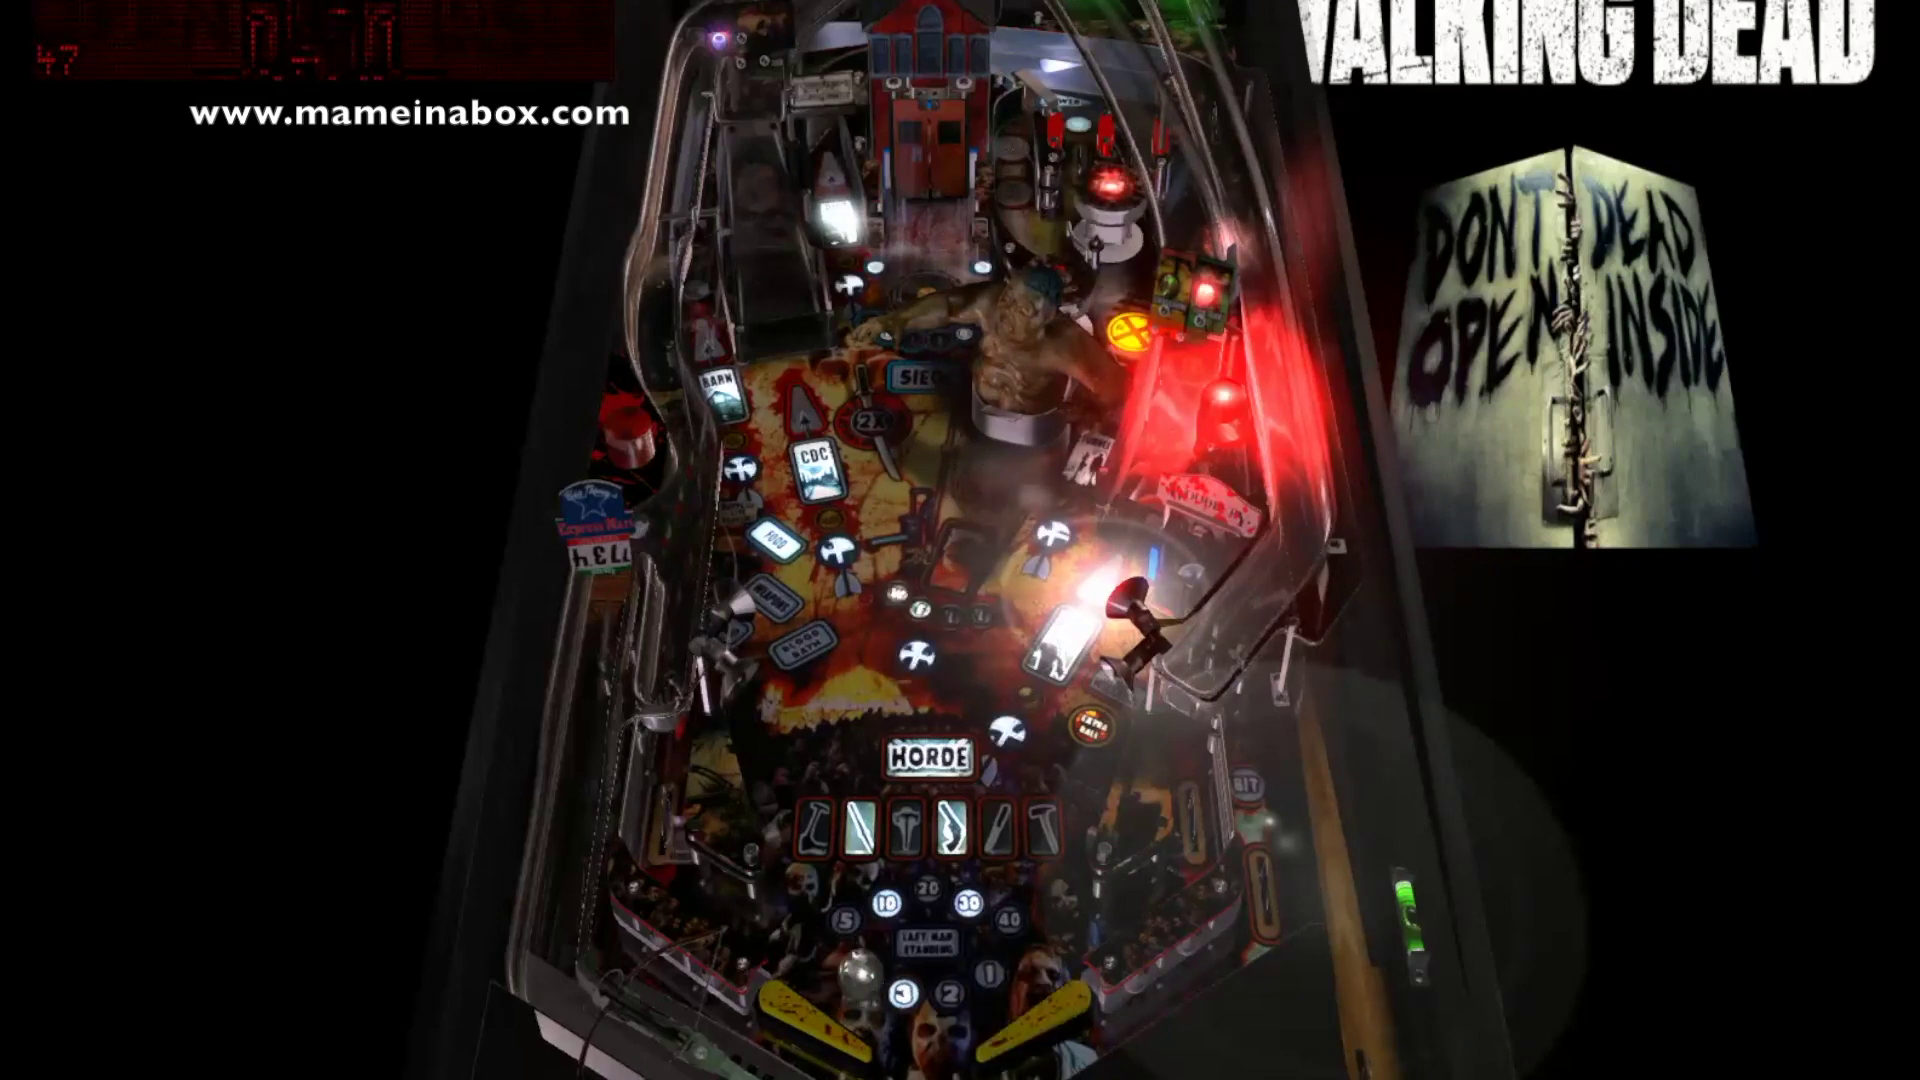